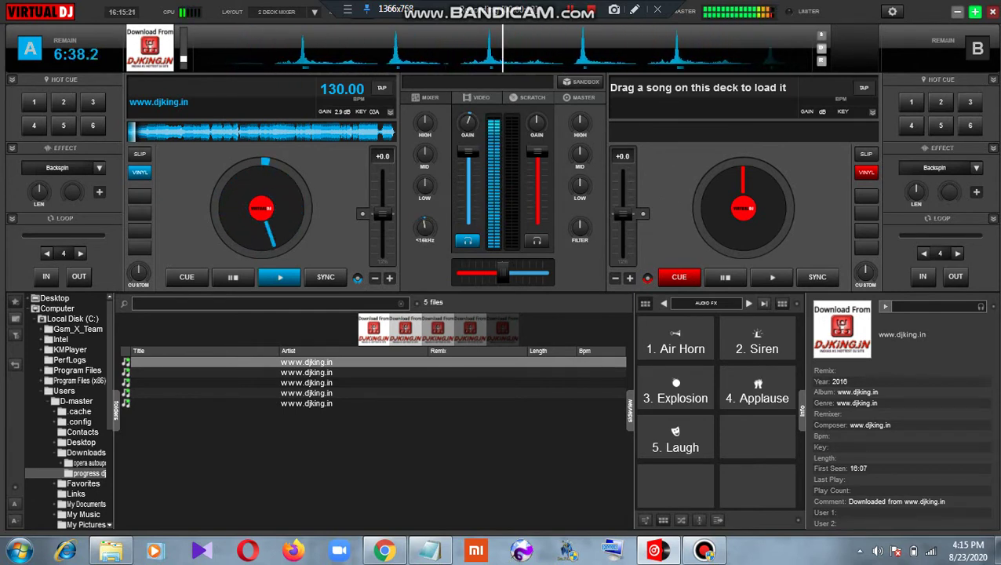
# - Sweep deck A's filter and trigger sampler effects, including Explosion, over its playing track
pyautogui.click(677, 349)
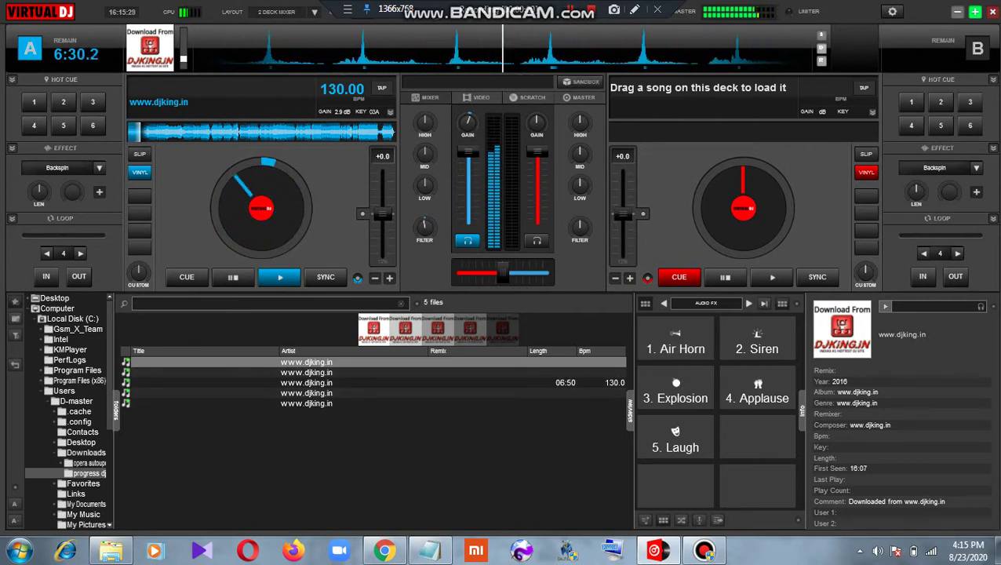
pyautogui.moveTo(425, 228); pyautogui.dragTo(424, 255)
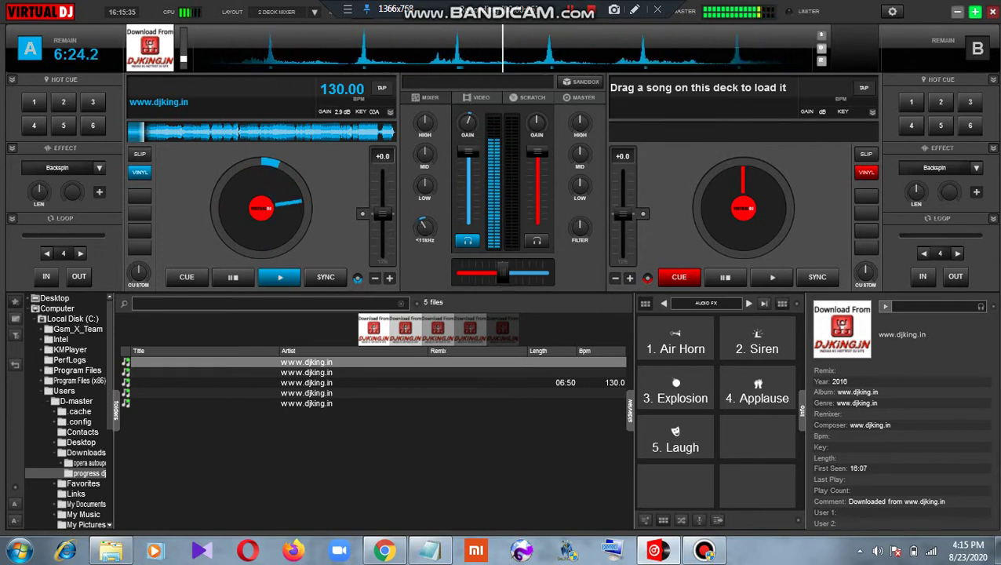
pyautogui.press('3')
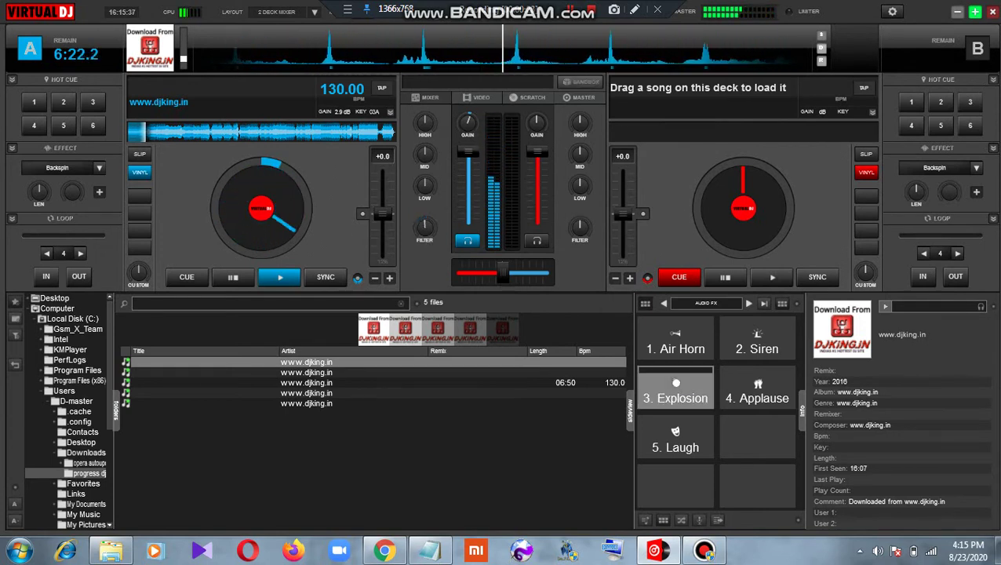
pyautogui.press('2')
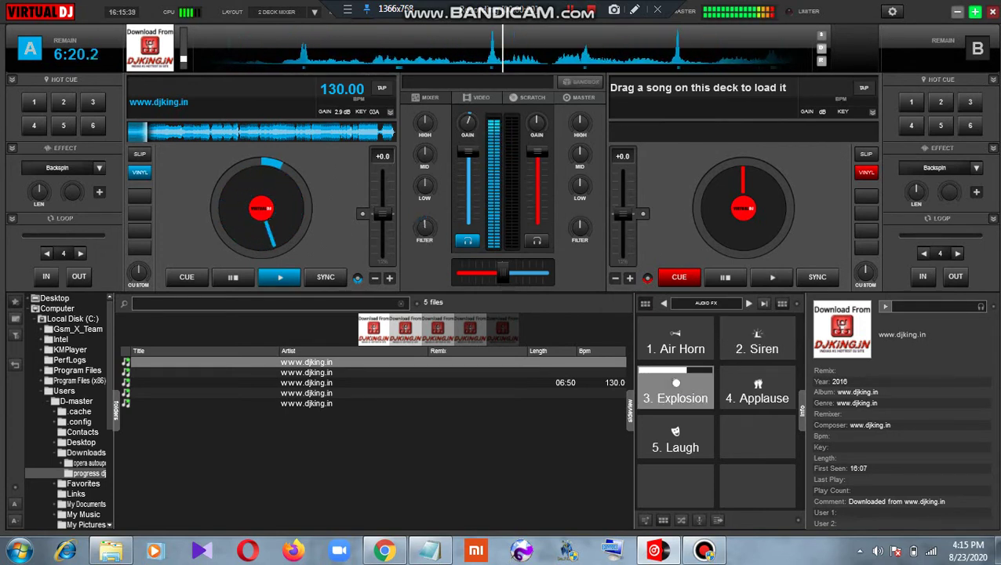
pyautogui.press('2')
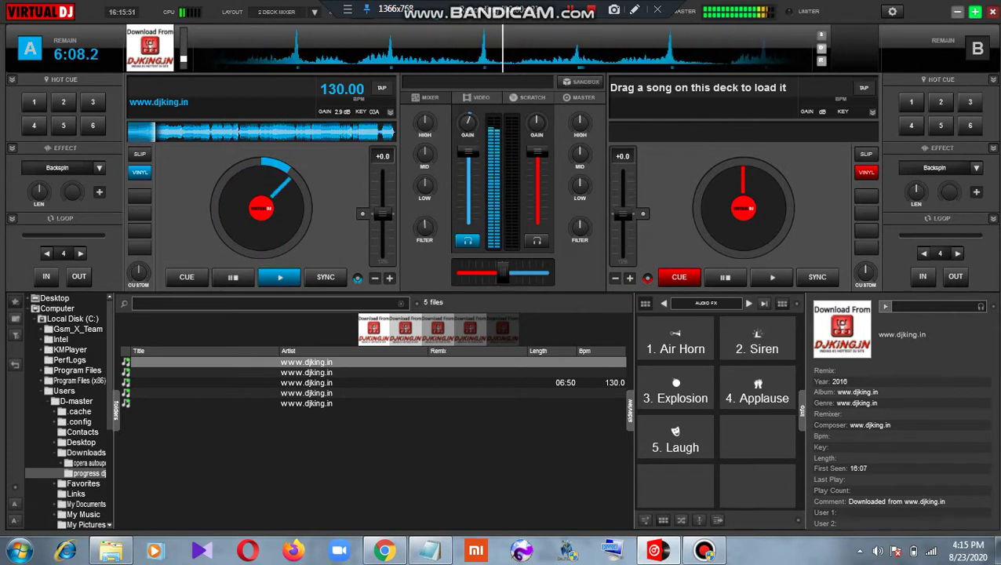
pyautogui.press('1')
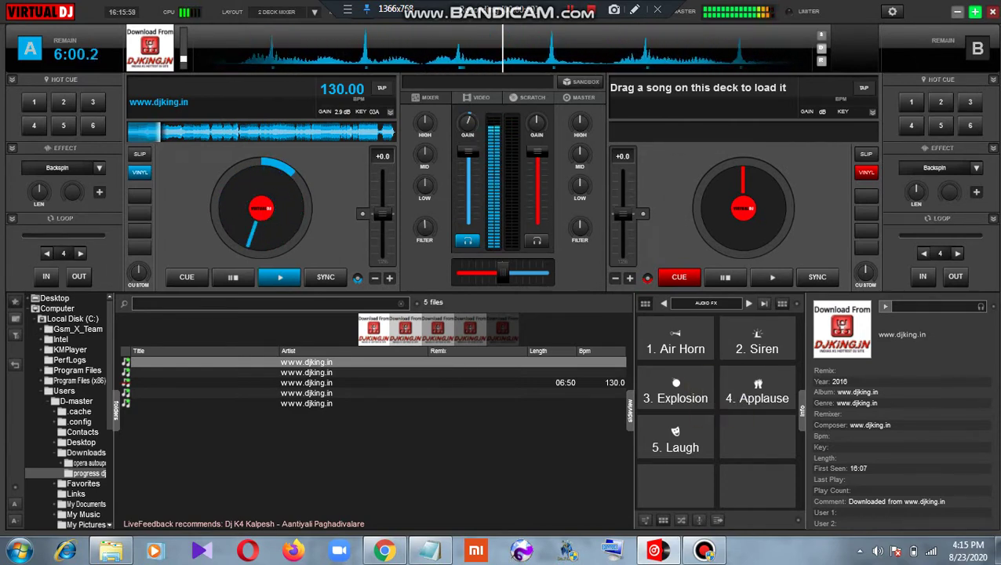
pyautogui.click(676, 389)
# - Load the TERA NASHA track from the progress dj folder onto deck B
pyautogui.click(110, 550)
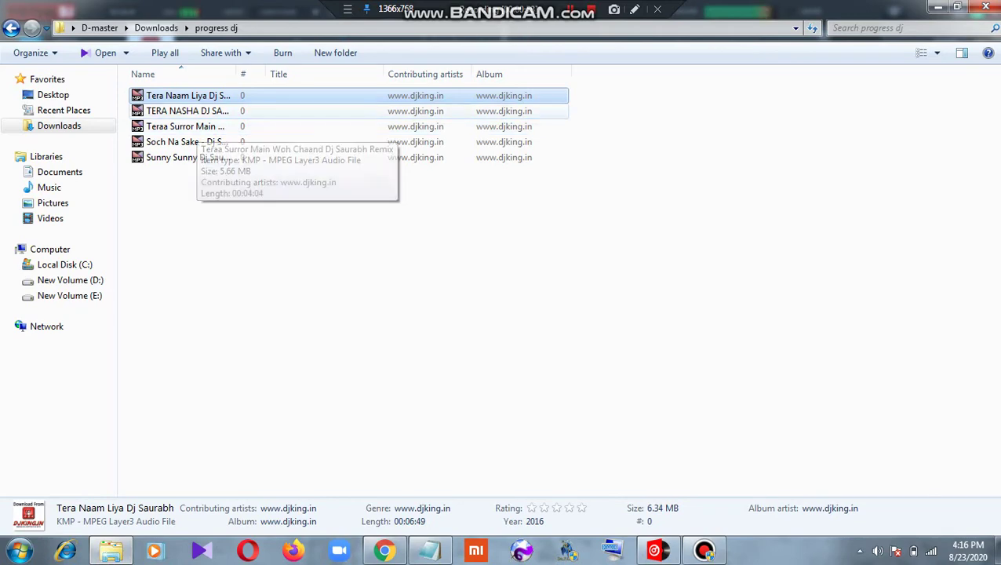
pyautogui.moveTo(188, 111); pyautogui.dragTo(706, 102)
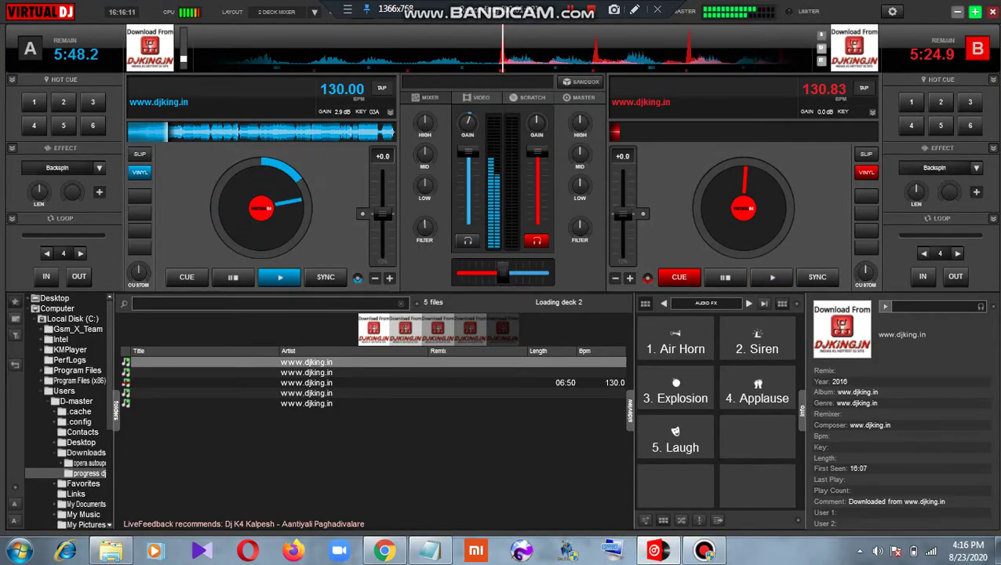
# - Trigger the Explosion, Siren and Air Horn samples in turn over deck A's playing track
pyautogui.press('3')
pyautogui.press('2')
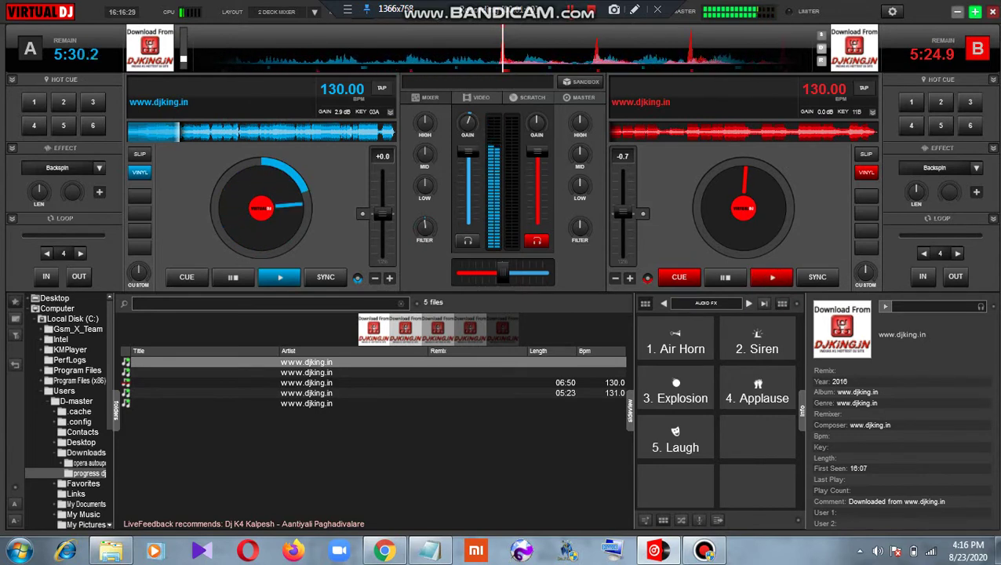
pyautogui.click(677, 392)
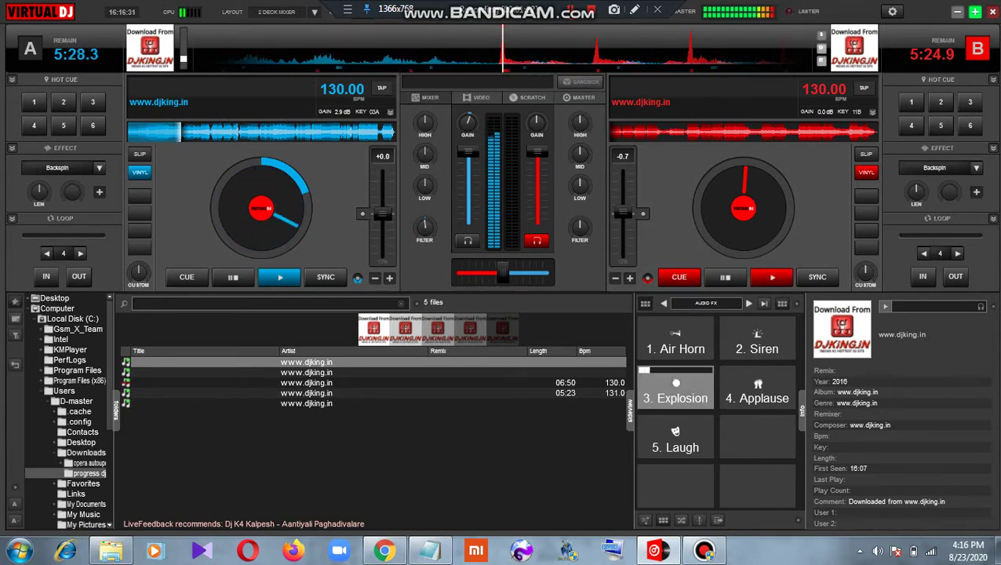
pyautogui.click(750, 345)
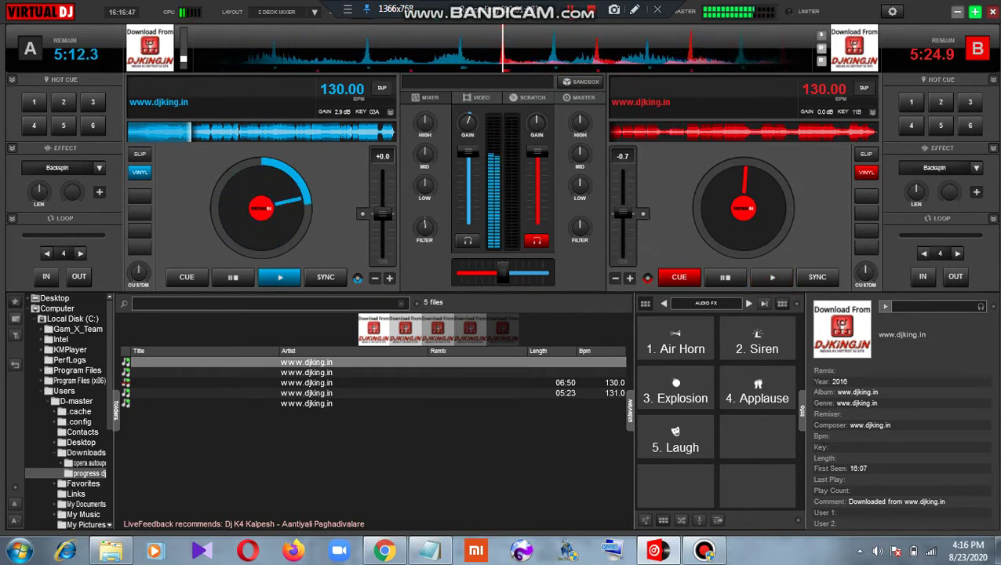
pyautogui.press('1')
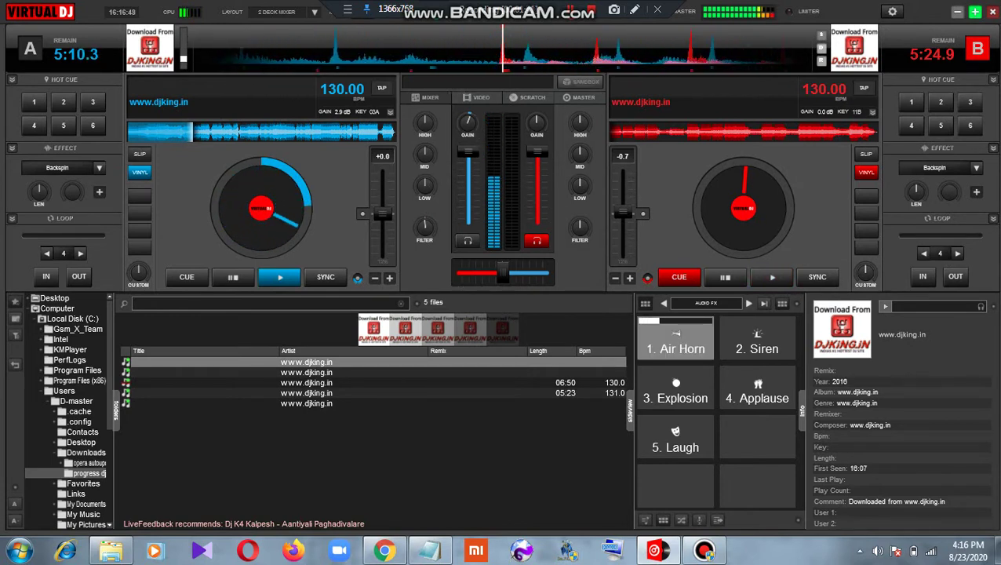
pyautogui.press('3')
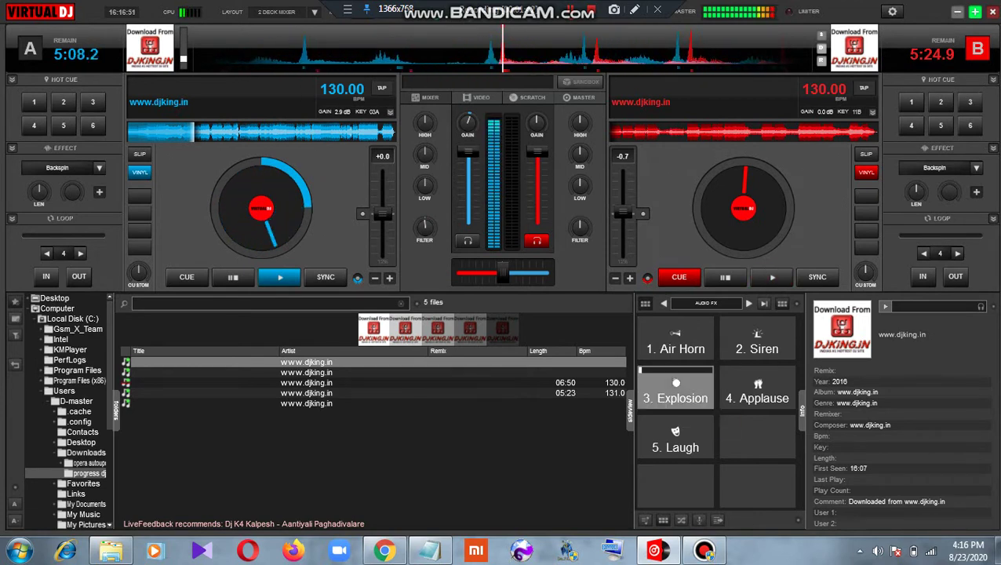
# - Trigger the Siren sample repeatedly in bursts while deck A keeps playing
pyautogui.press('2')
pyautogui.press('2')
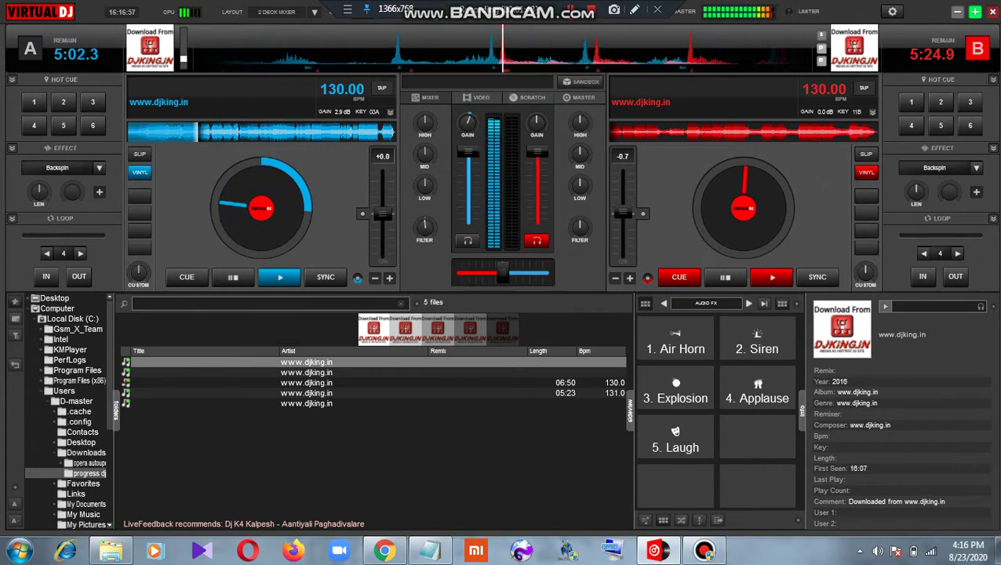
pyautogui.press('2')
pyautogui.press('2')
pyautogui.press('2')
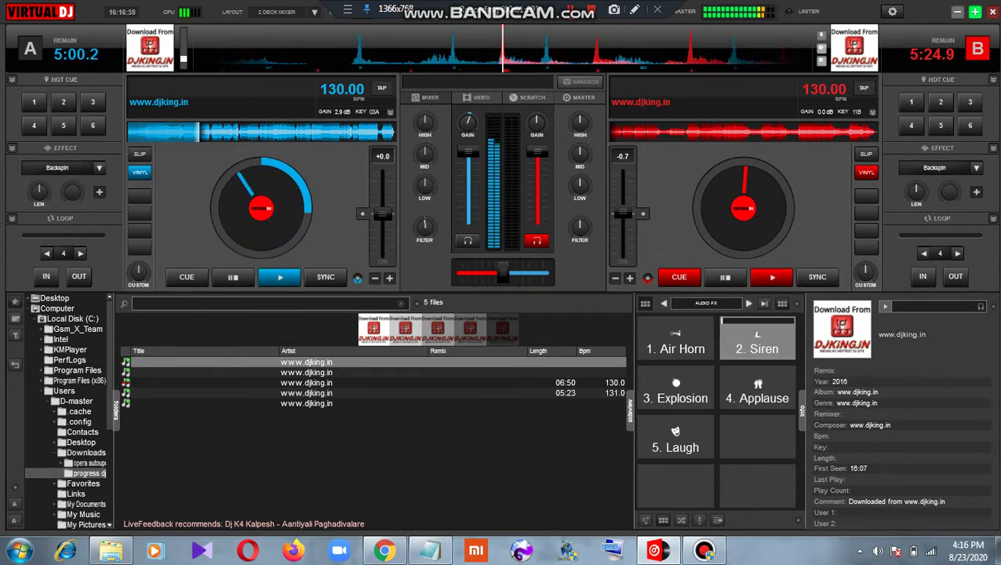
pyautogui.press('2')
pyautogui.press('2')
pyautogui.press('2')
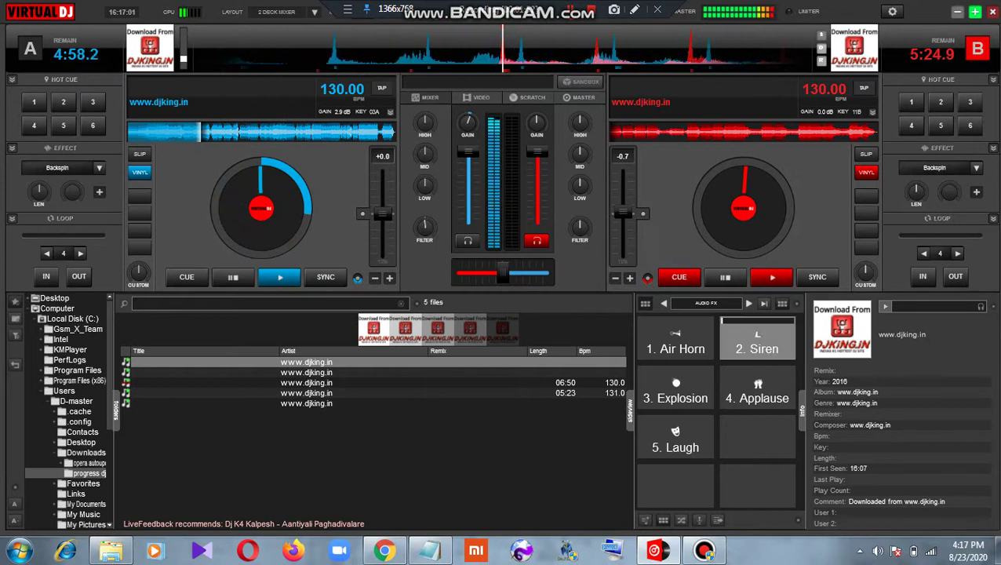
pyautogui.press('2')
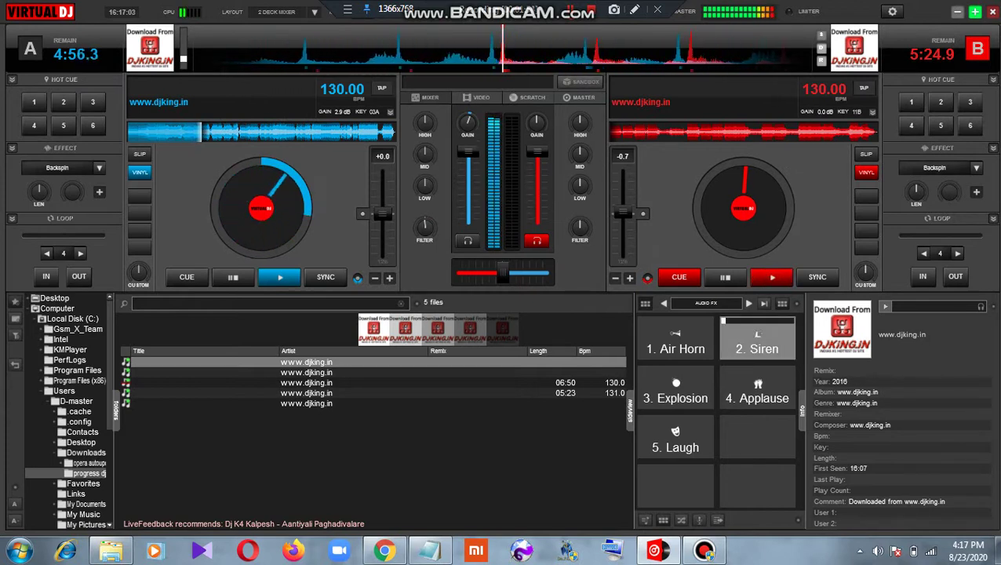
pyautogui.press('2')
pyautogui.press('2')
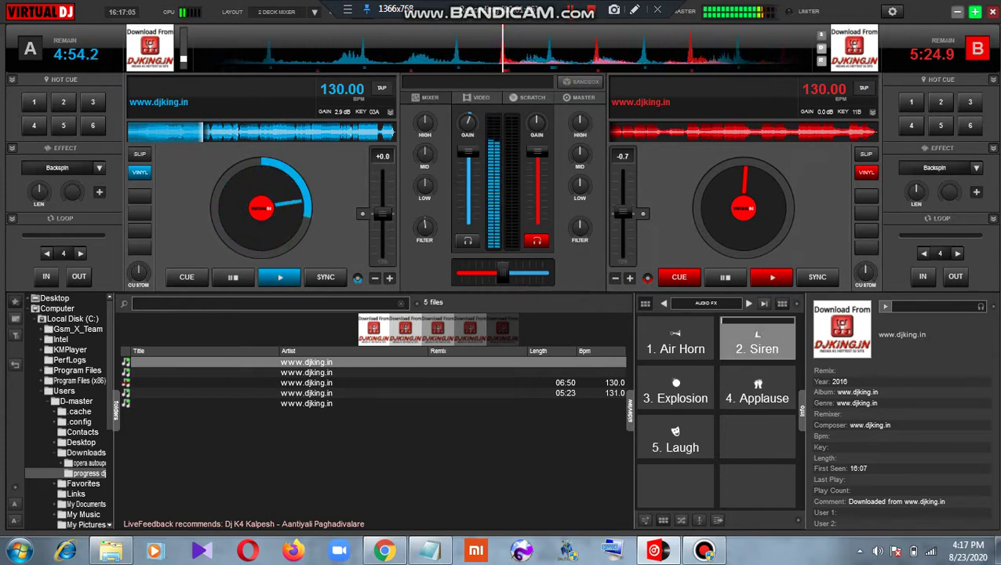
pyautogui.press('2')
pyautogui.press('2')
pyautogui.press('2')
pyautogui.press('2')
pyautogui.press('2')
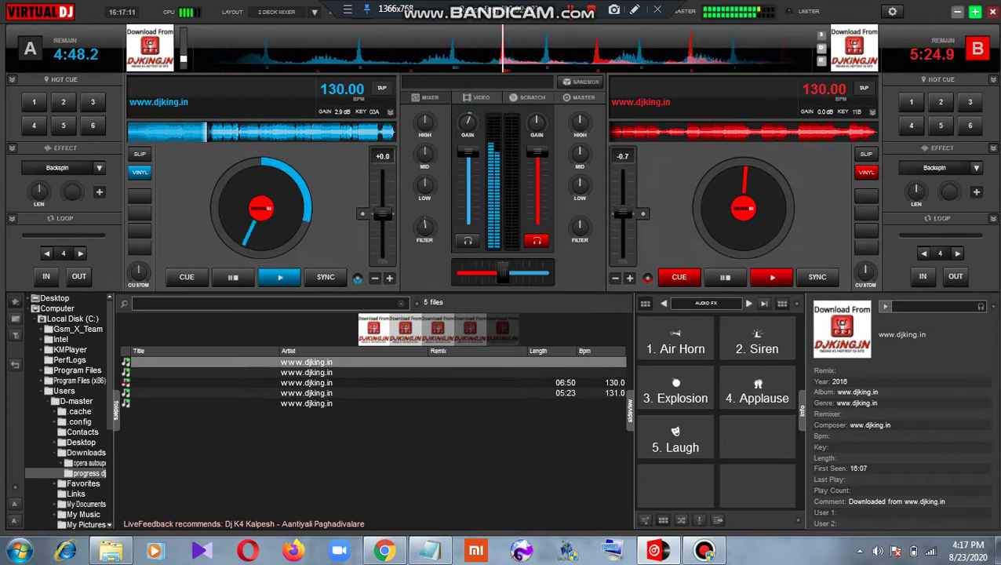
# - Trigger the Explosion sample twice and the Siren sample once over deck A
pyautogui.press('3')
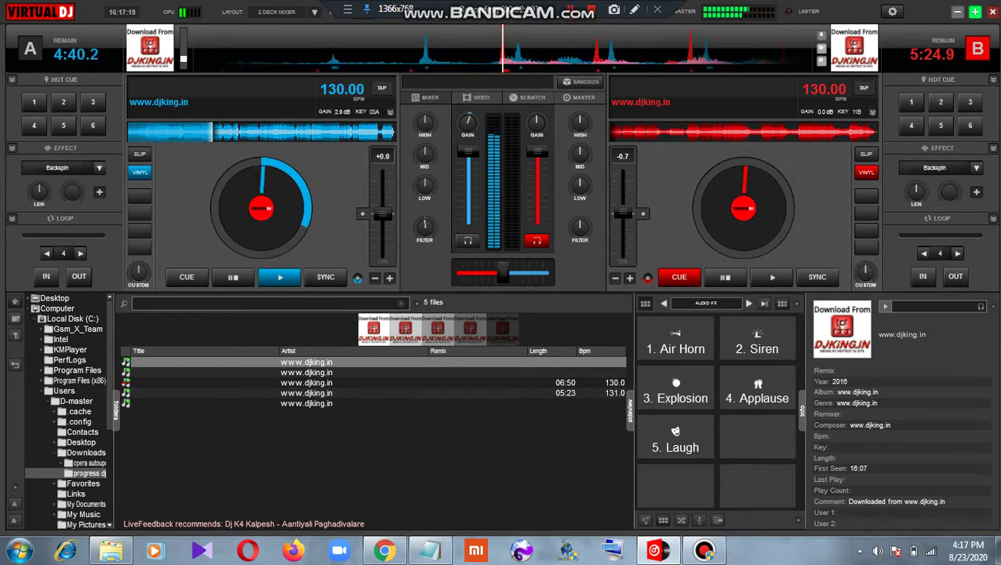
pyautogui.press('3')
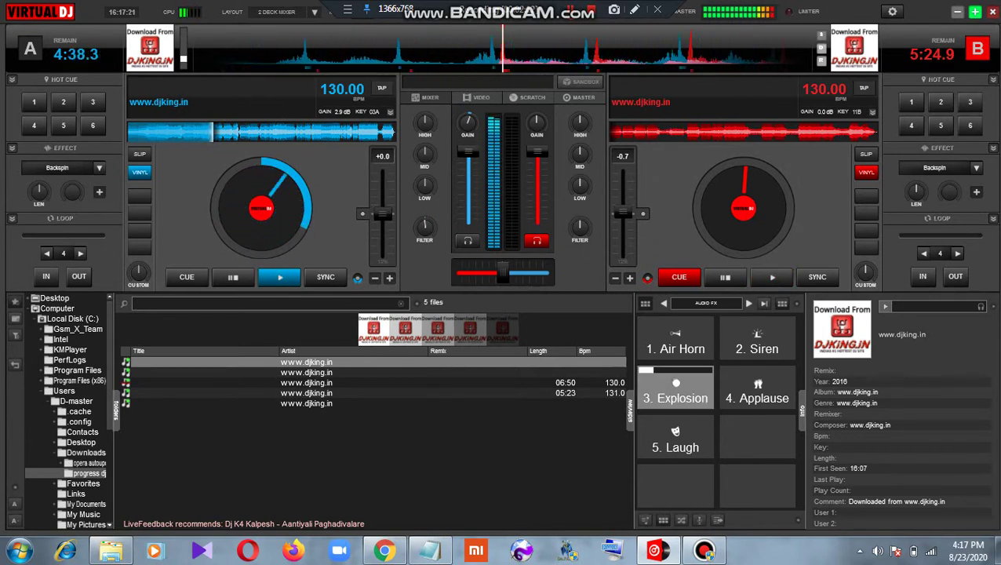
pyautogui.click(755, 335)
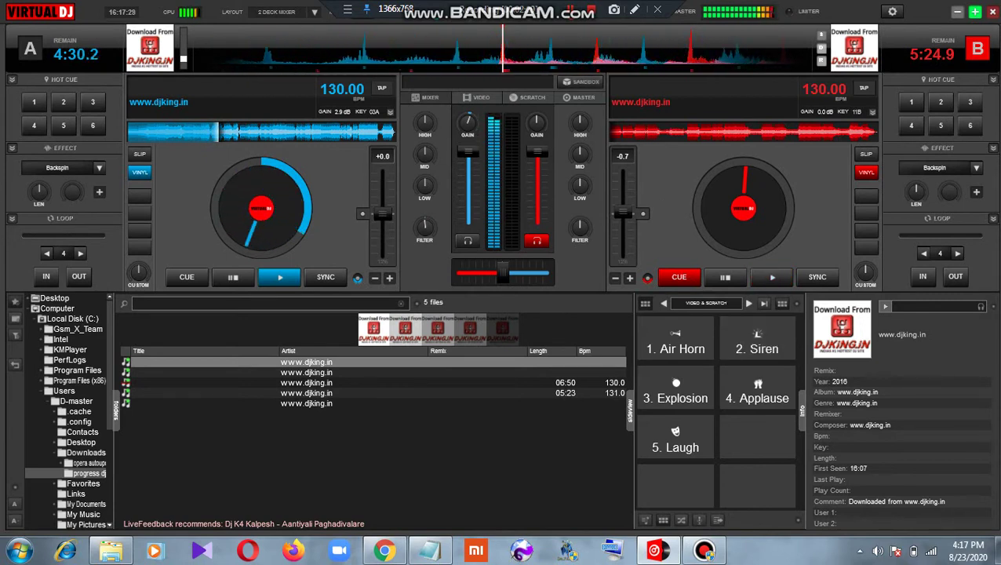
# - Switch the sampler to the Instruments bank and play the Kick sample
pyautogui.click(748, 303)
pyautogui.click(748, 303)
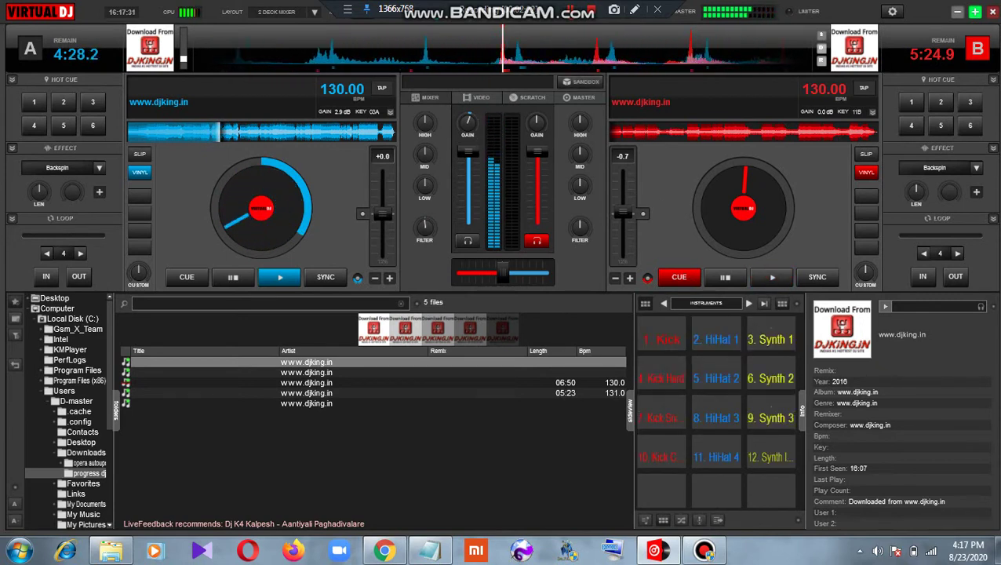
pyautogui.click(661, 339)
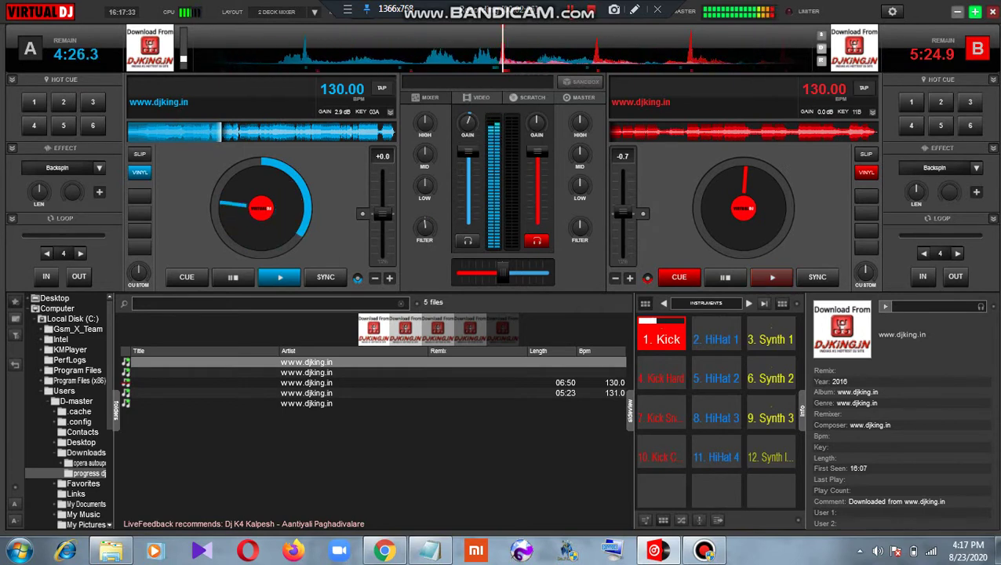
# - Start deck B with the crossfader fully on its side, and stop deck A back at its track's beginning
pyautogui.press('space')
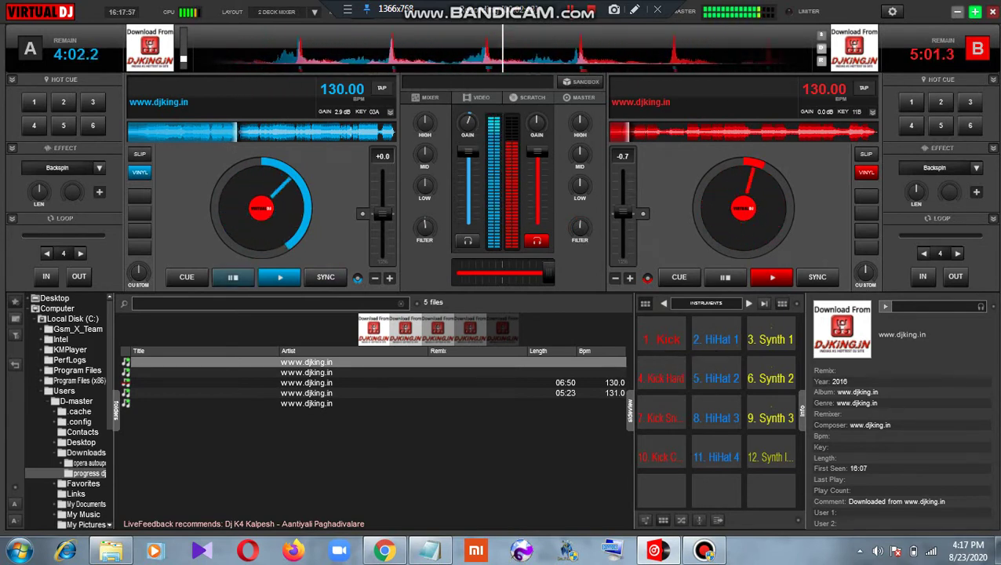
pyautogui.press('space')
pyautogui.press('Home')
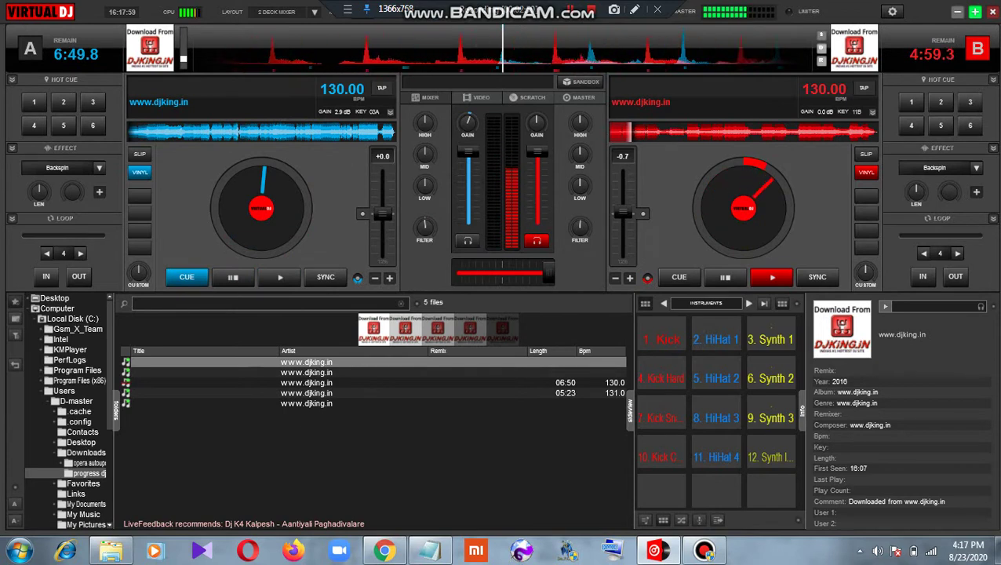
# - Return the sampler to the Audio FX bank and trigger the Siren sample repeatedly over deck B
pyautogui.press('Right')
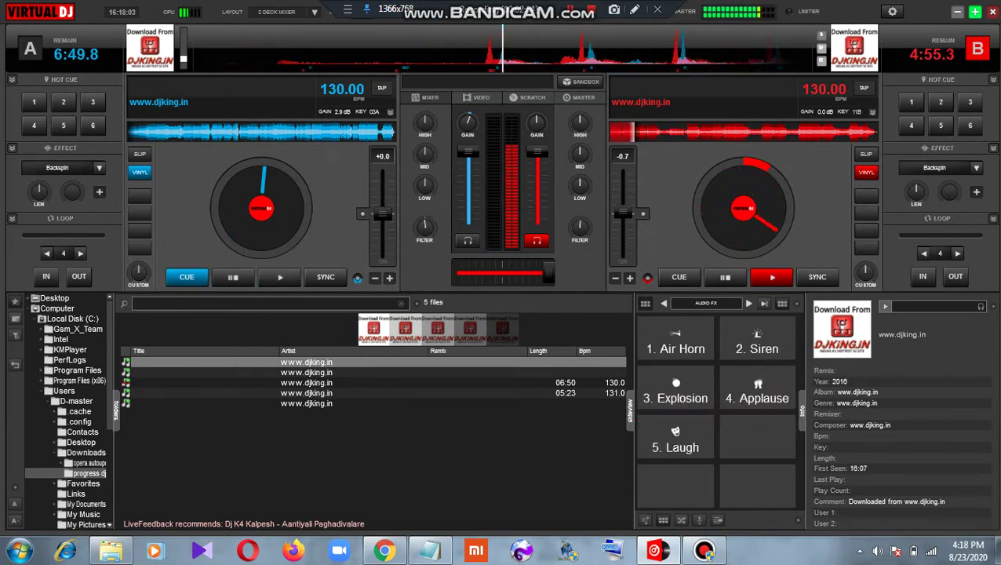
pyautogui.press('2')
pyautogui.press('2')
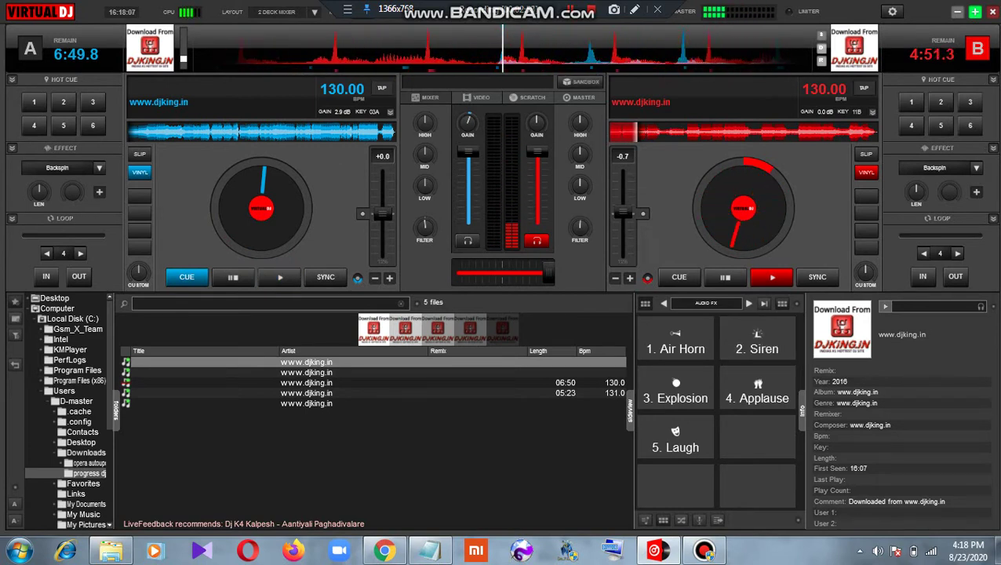
pyautogui.press('2')
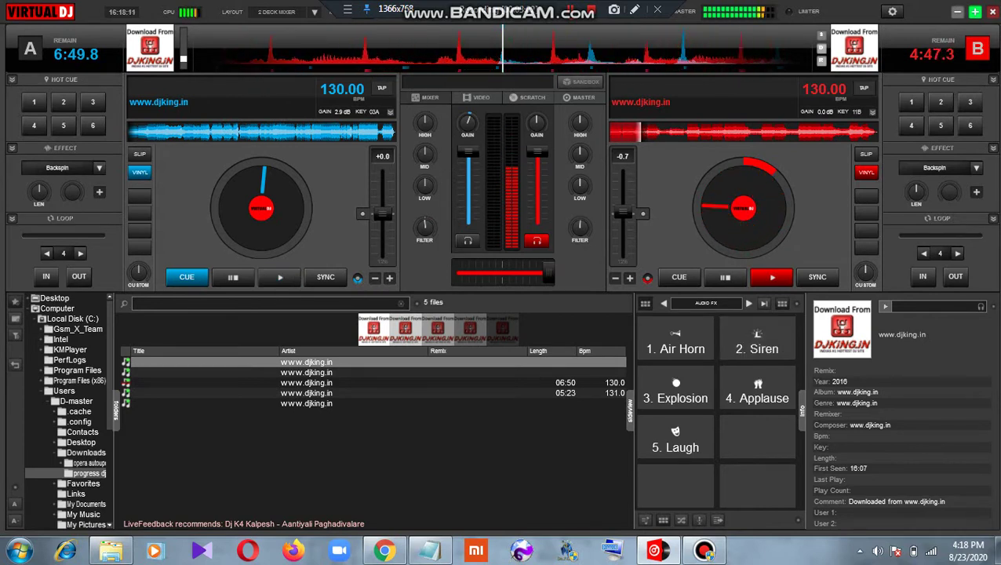
pyautogui.press('2')
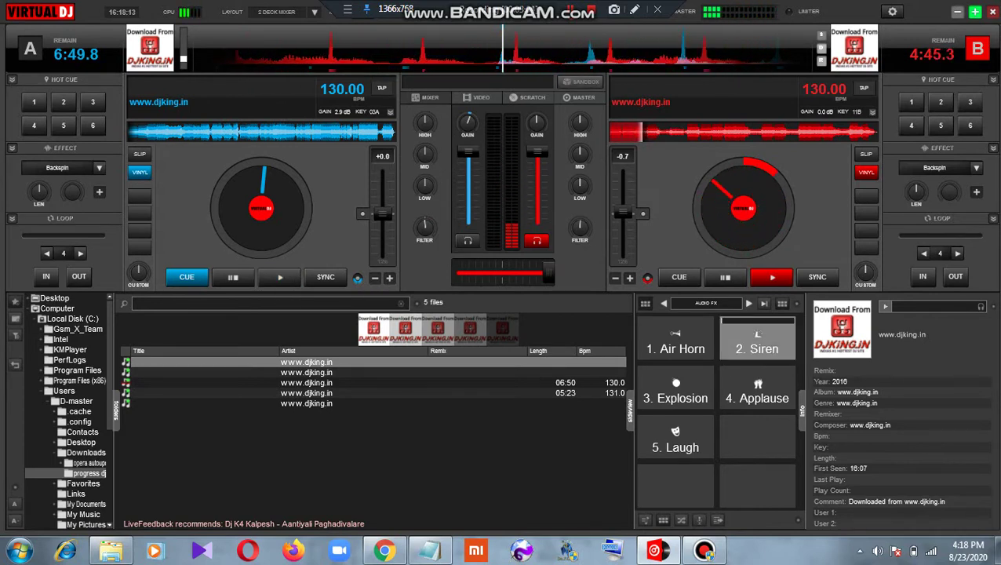
pyautogui.press('2')
pyautogui.press('2')
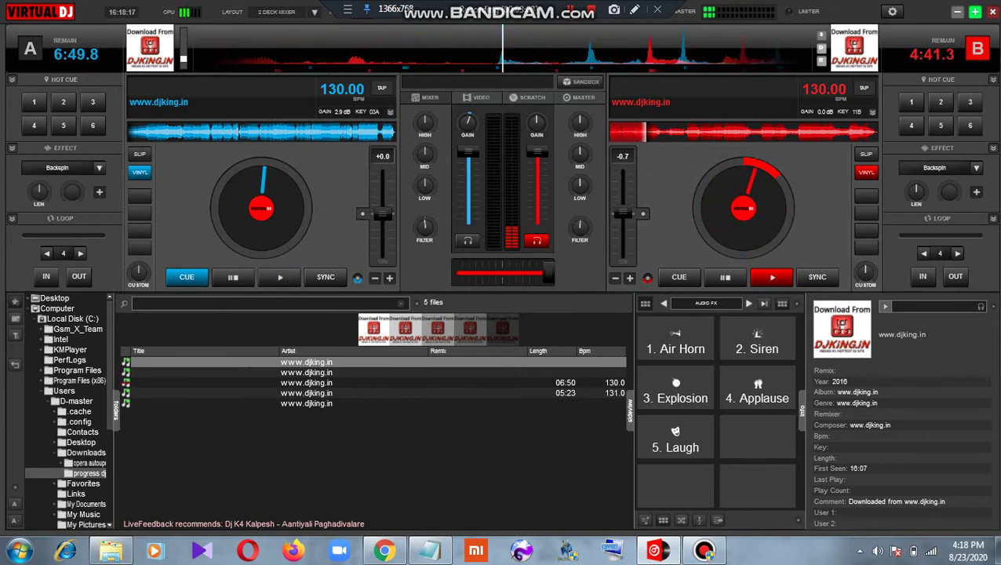
# - Load the Teraa Surror Main Woh Chaand track from the progress dj folder onto deck A
pyautogui.click(111, 550)
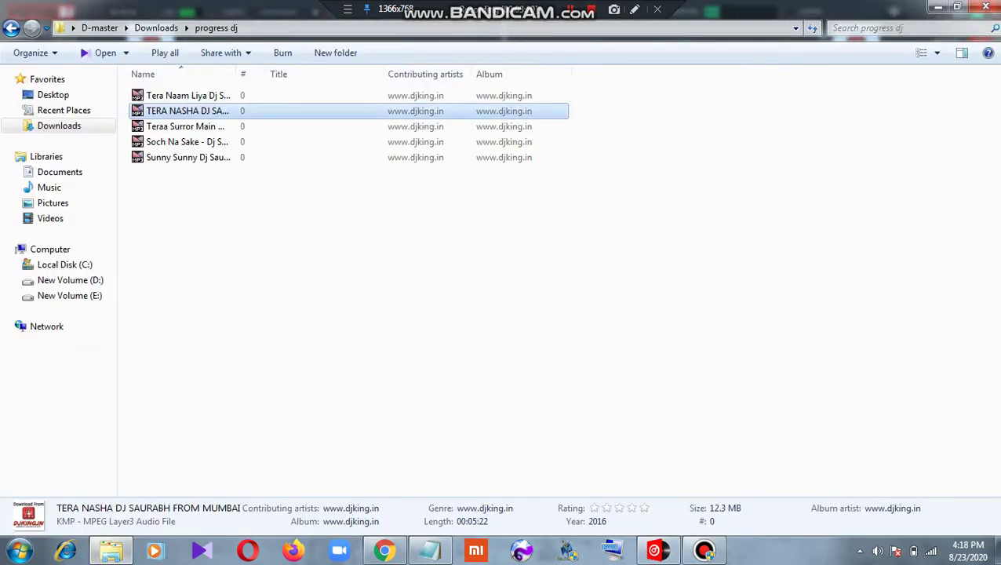
pyautogui.click(333, 204)
pyautogui.moveTo(333, 128); pyautogui.dragTo(261, 207)
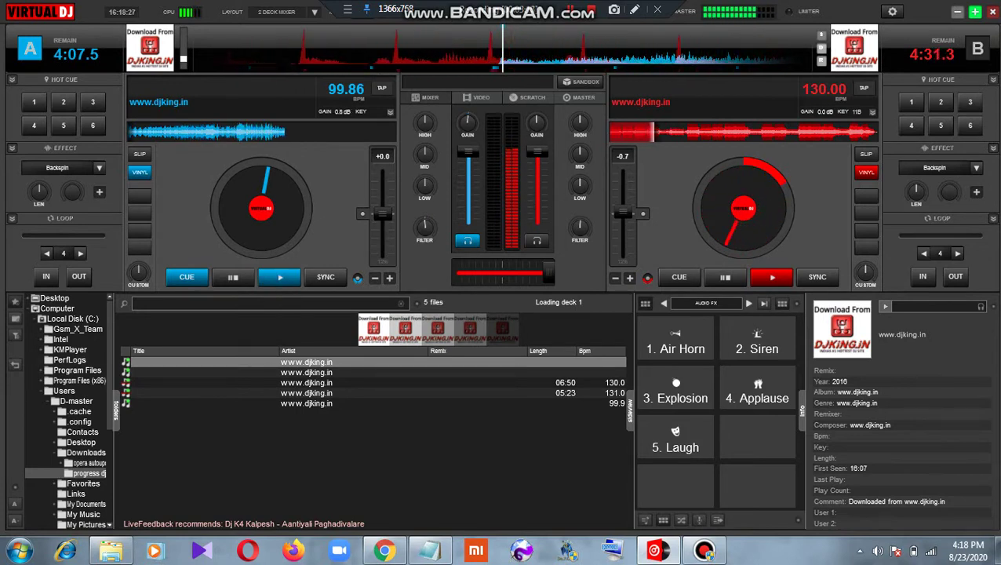
# - Move the crossfader back to near the centre and trigger the Siren sample over deck B
pyautogui.moveTo(547, 273); pyautogui.dragTo(510, 272)
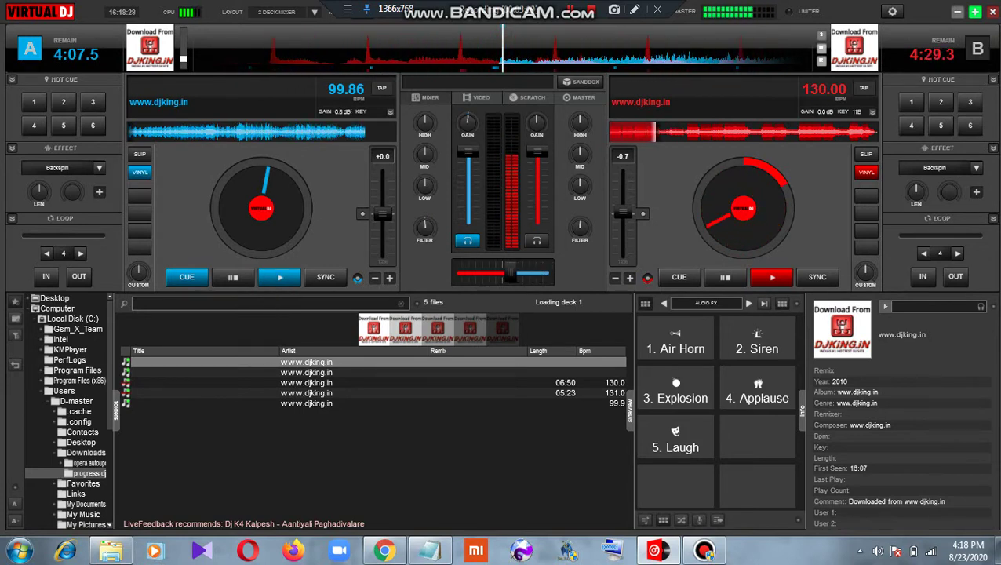
pyautogui.click(757, 339)
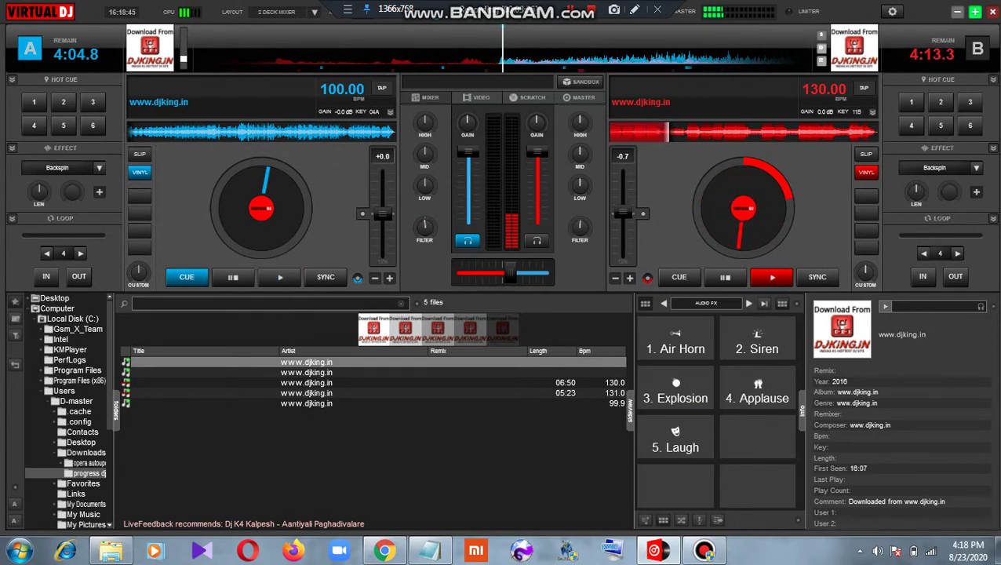
# - Alternate the Explosion and Siren samples over deck B, ending with another Explosion
pyautogui.click(675, 391)
pyautogui.click(757, 344)
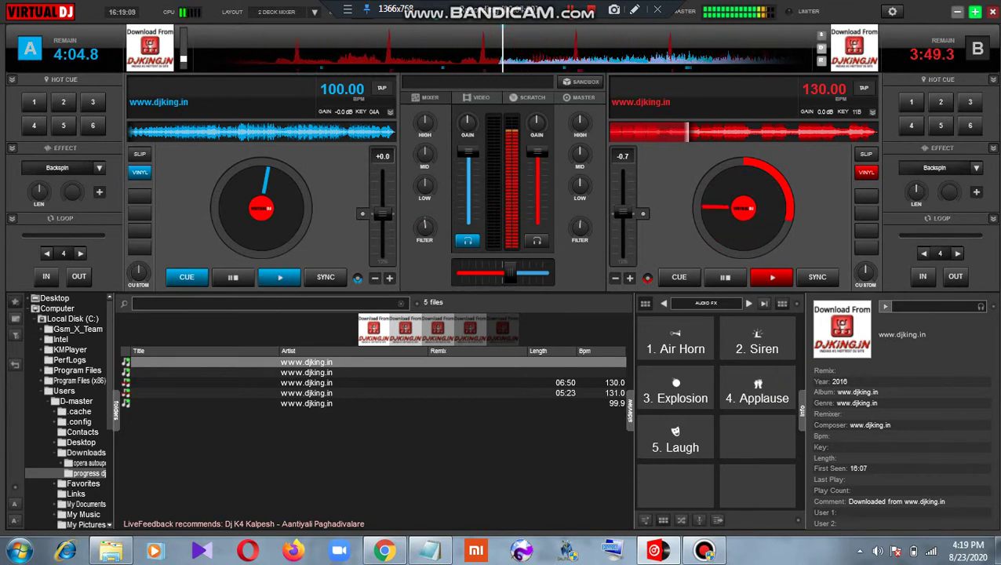
pyautogui.click(676, 388)
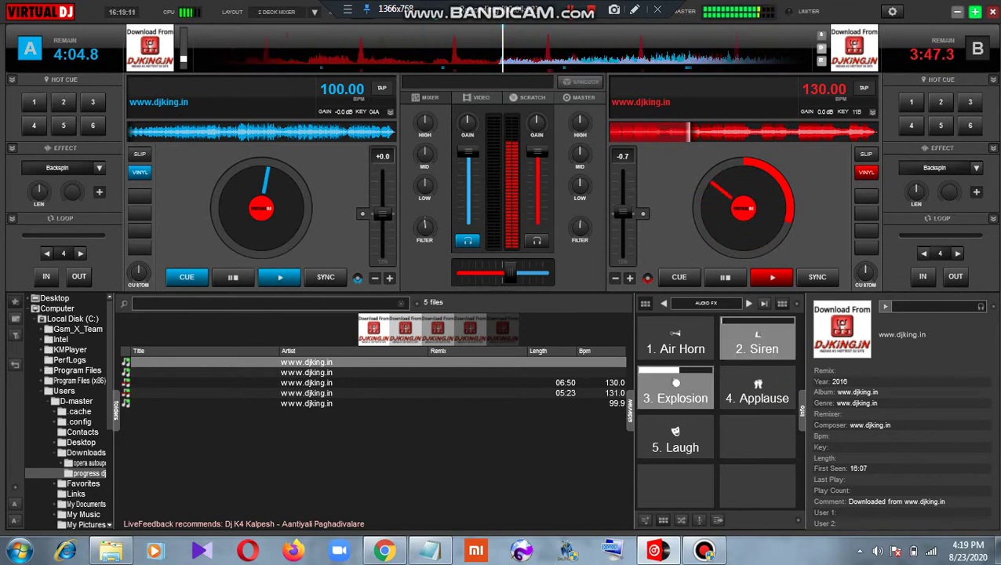
pyautogui.click(757, 342)
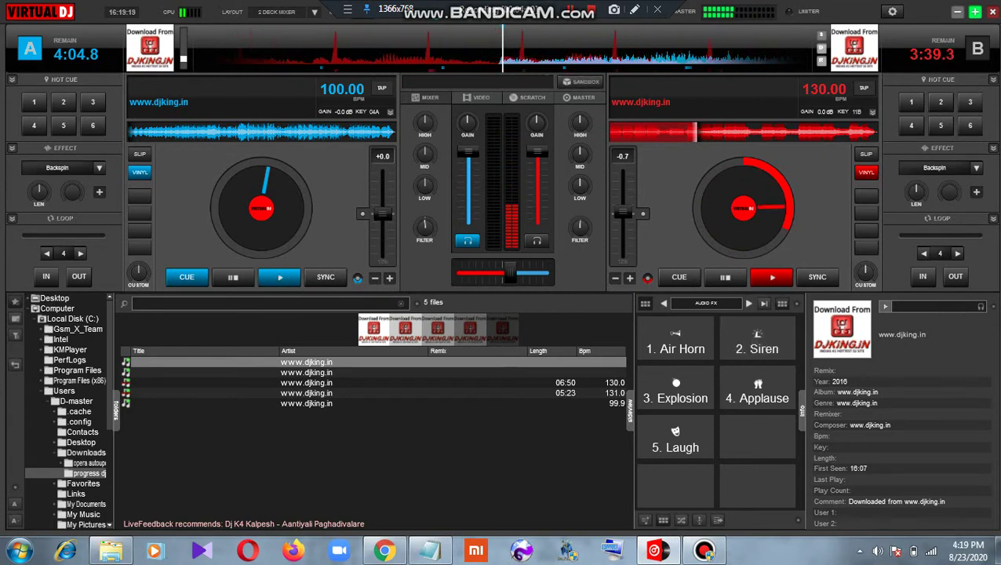
pyautogui.press('3')
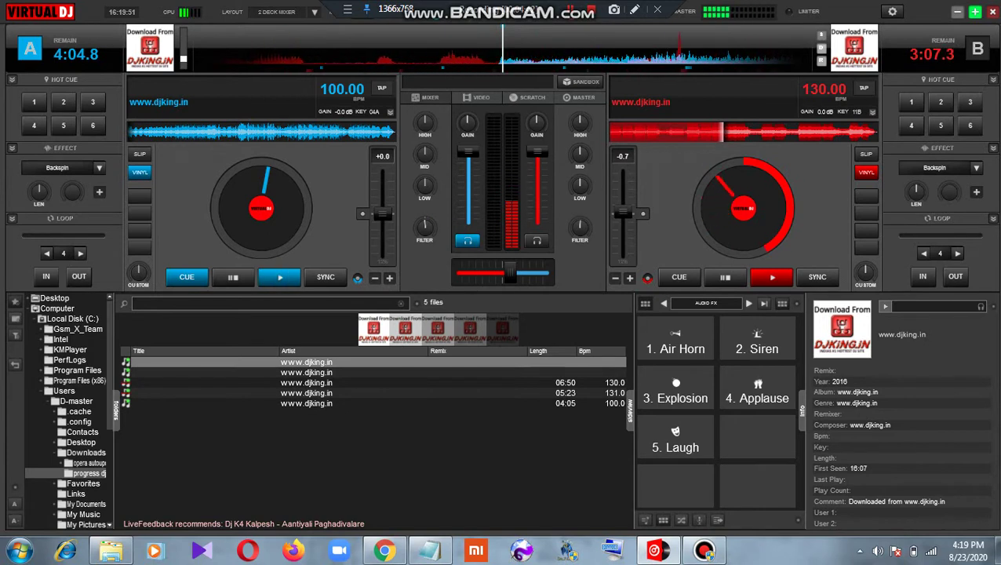
# - Trigger Explosion, Siren, Air Horn, Explosion and Siren samples in sequence over deck B
pyautogui.click(679, 392)
pyautogui.click(758, 339)
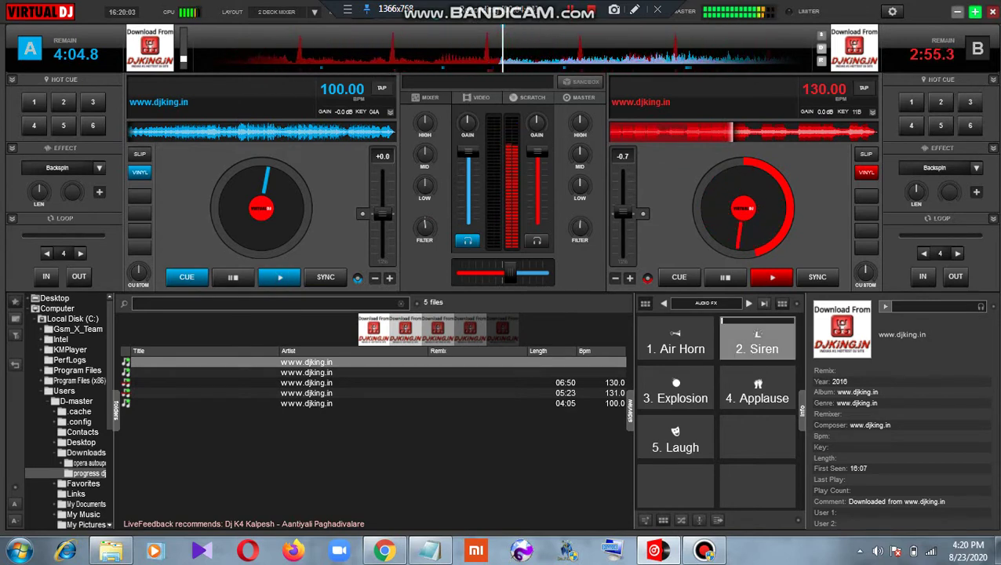
pyautogui.press('1')
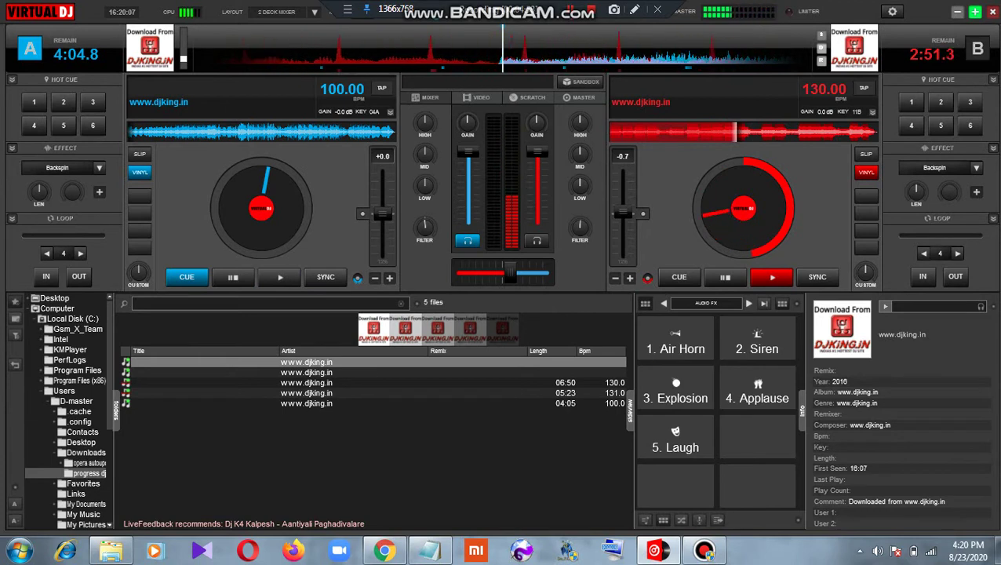
pyautogui.press('3')
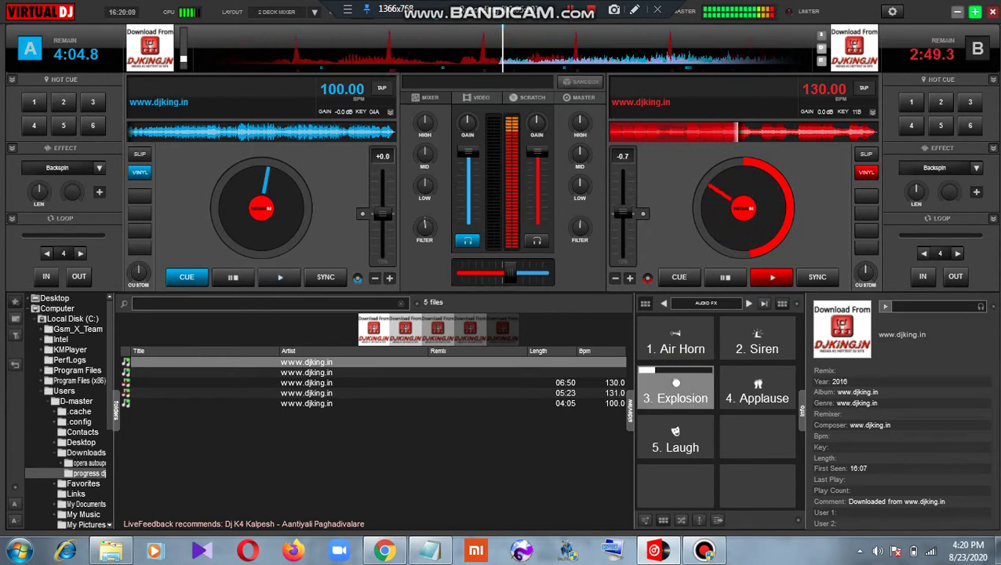
pyautogui.press('2')
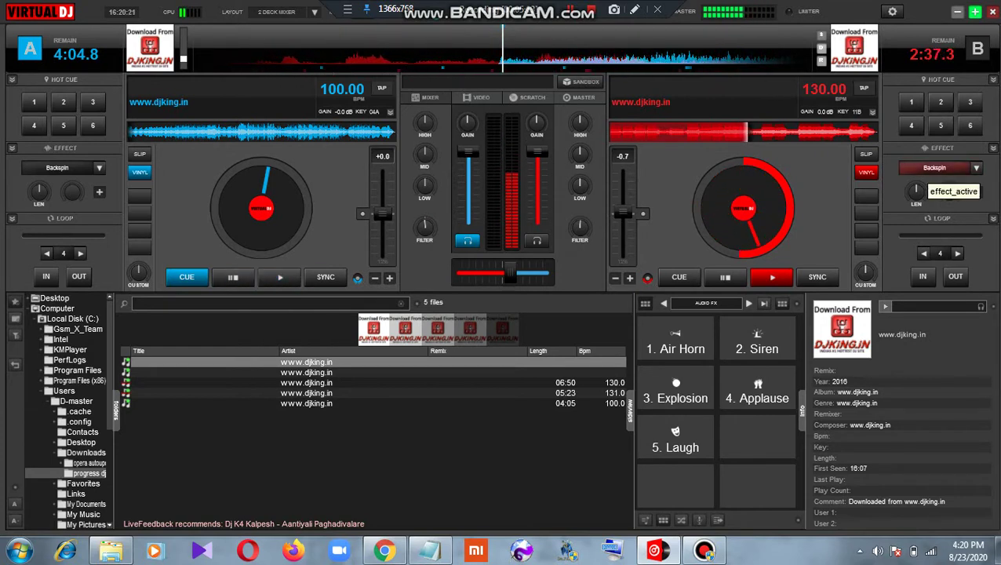
# - Start deck A during deck B's Backspin effect and shift the crossfader toward deck A's side
pyautogui.click(280, 277)
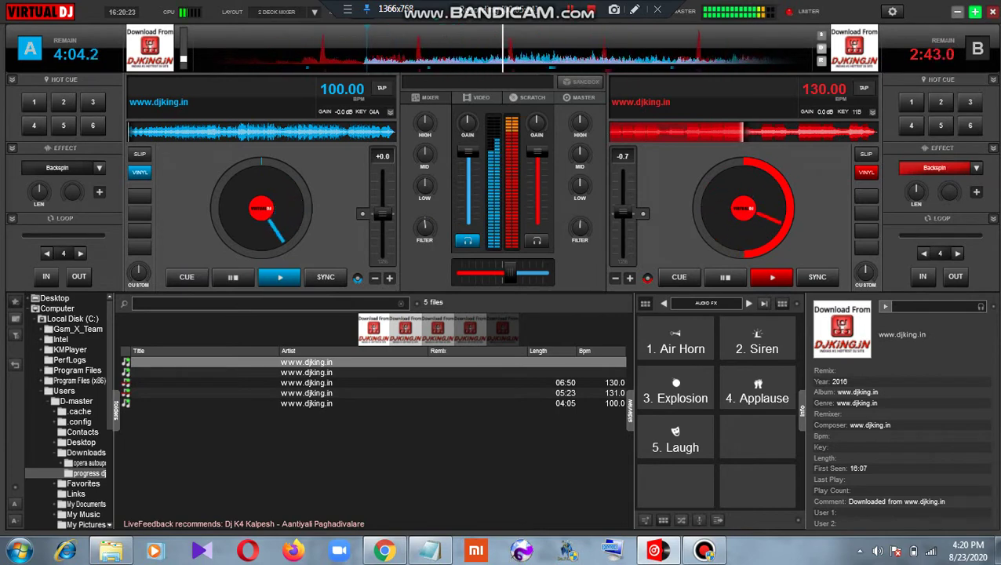
pyautogui.moveTo(510, 272)
pyautogui.mouseDown()
pyautogui.moveTo(486, 272)
pyautogui.moveTo(495, 272)
pyautogui.mouseUp()
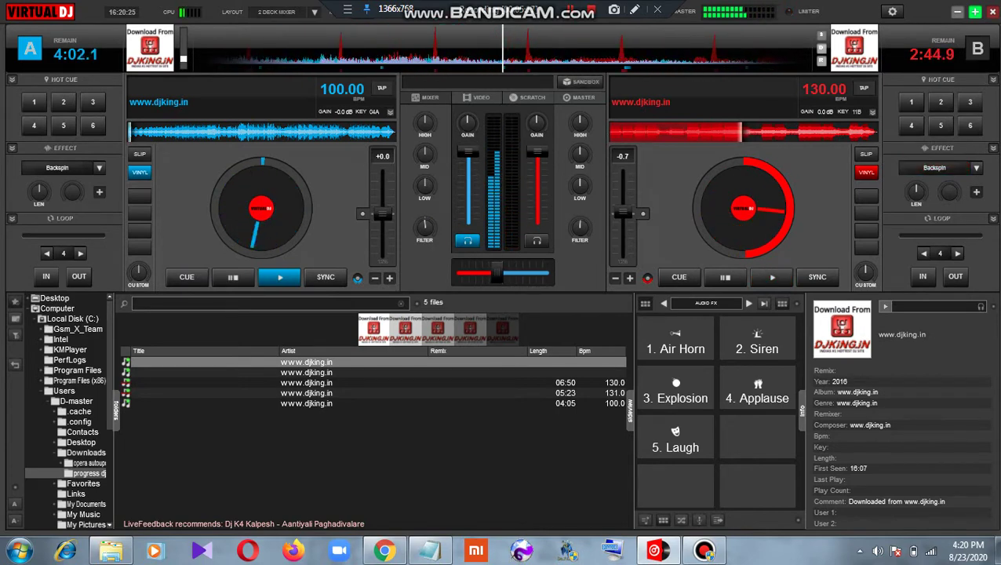
# - Load the Sunny Sunny track from the progress dj folder onto deck B
pyautogui.click(110, 550)
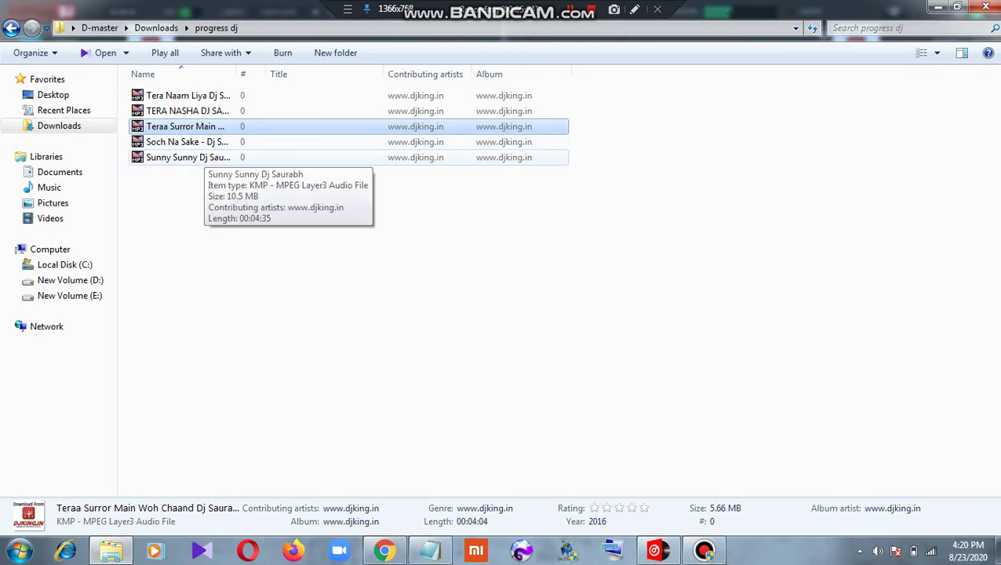
pyautogui.click(204, 157)
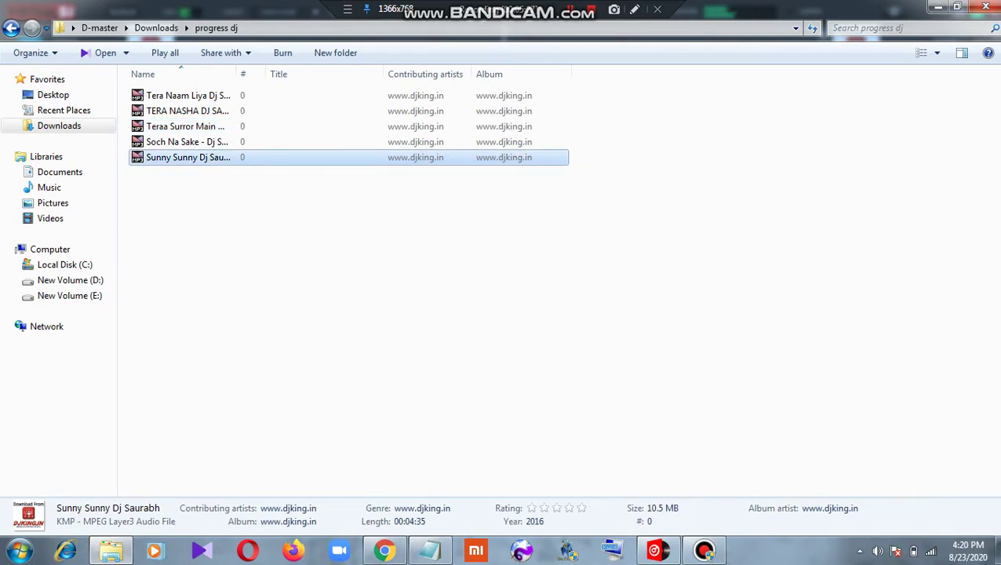
pyautogui.moveTo(236, 157); pyautogui.dragTo(744, 208)
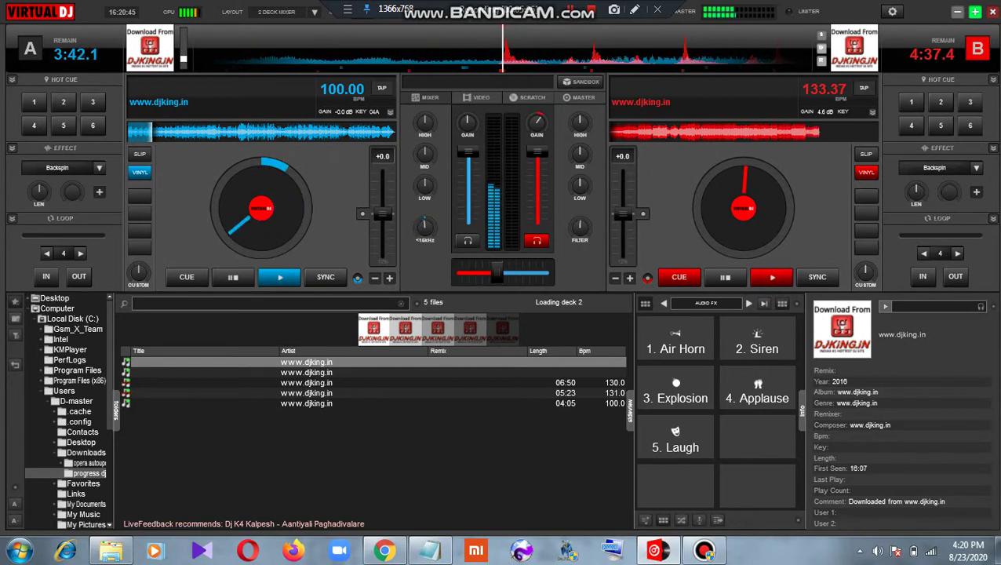
# - Adjust deck A's filter while its track plays and layer the Explosion and Siren samples over it
pyautogui.moveTo(424, 228); pyautogui.dragTo(424, 245)
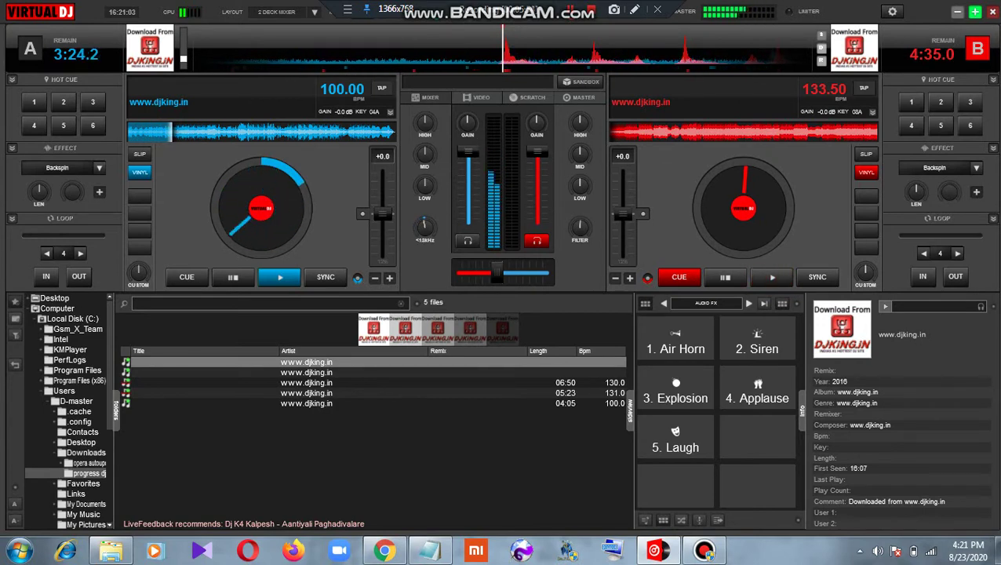
pyautogui.press('3')
pyautogui.press('2')
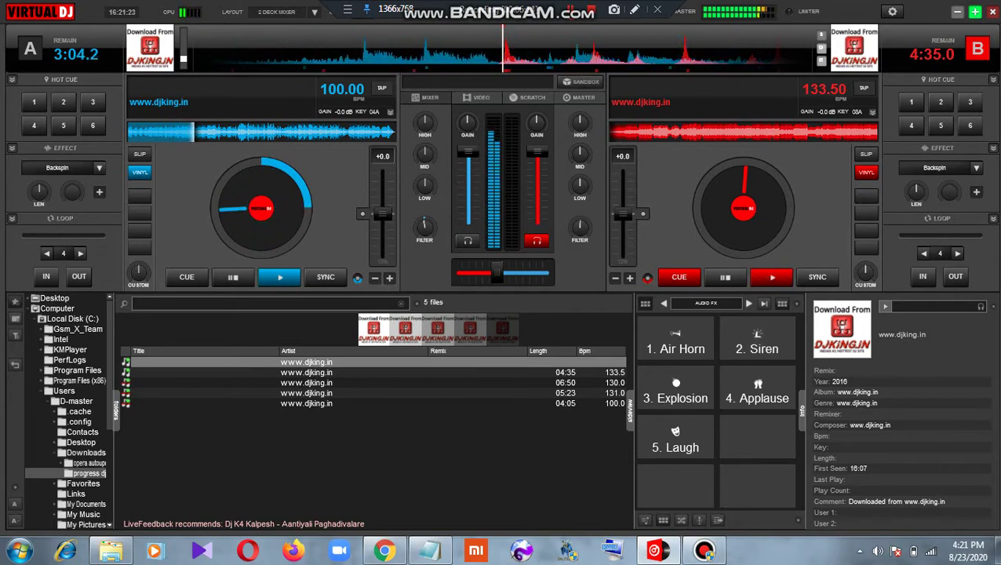
pyautogui.press('3')
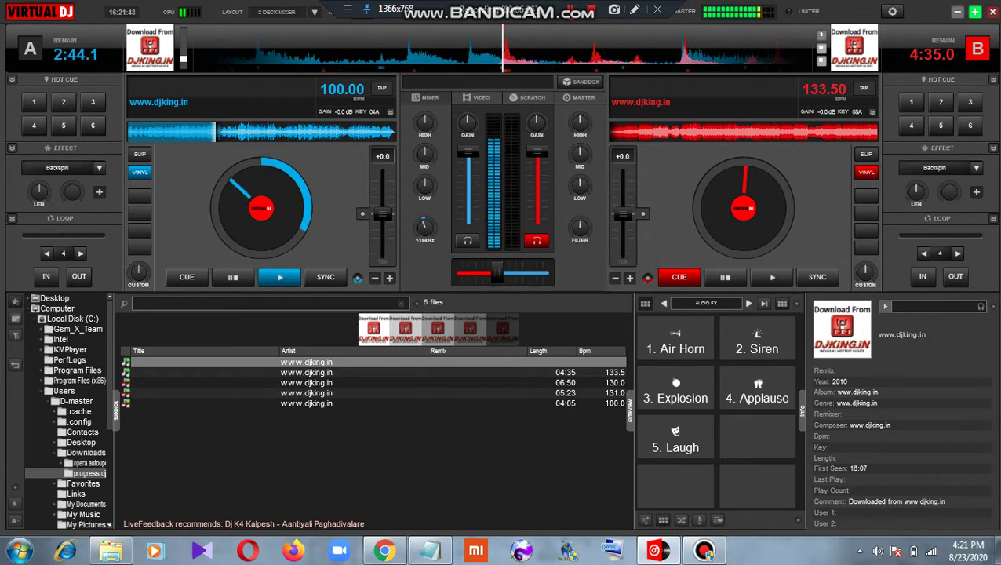
# - Trigger the Explosion, Siren and Air Horn samples over deck A, followed by two more Explosions
pyautogui.press('3')
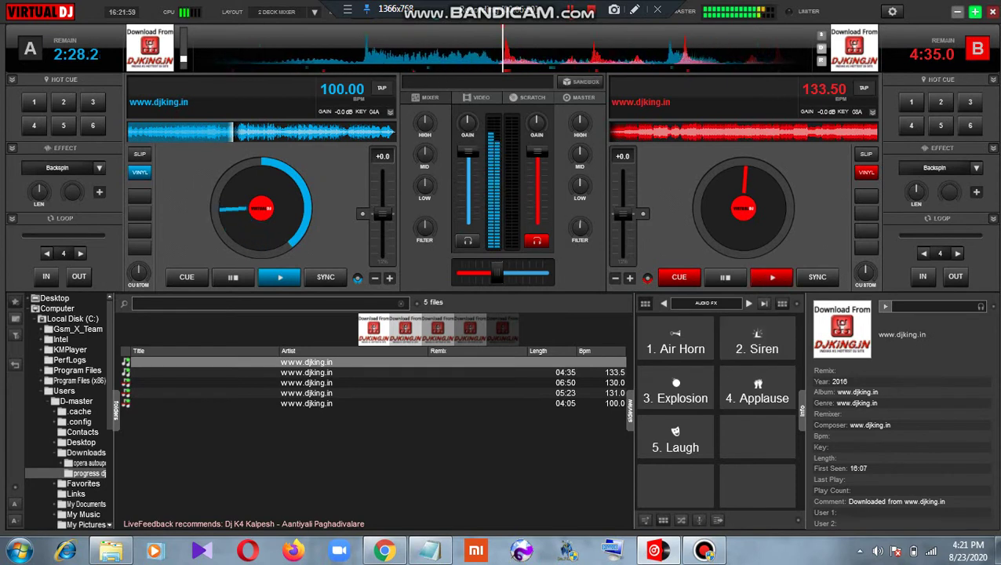
pyautogui.press('2')
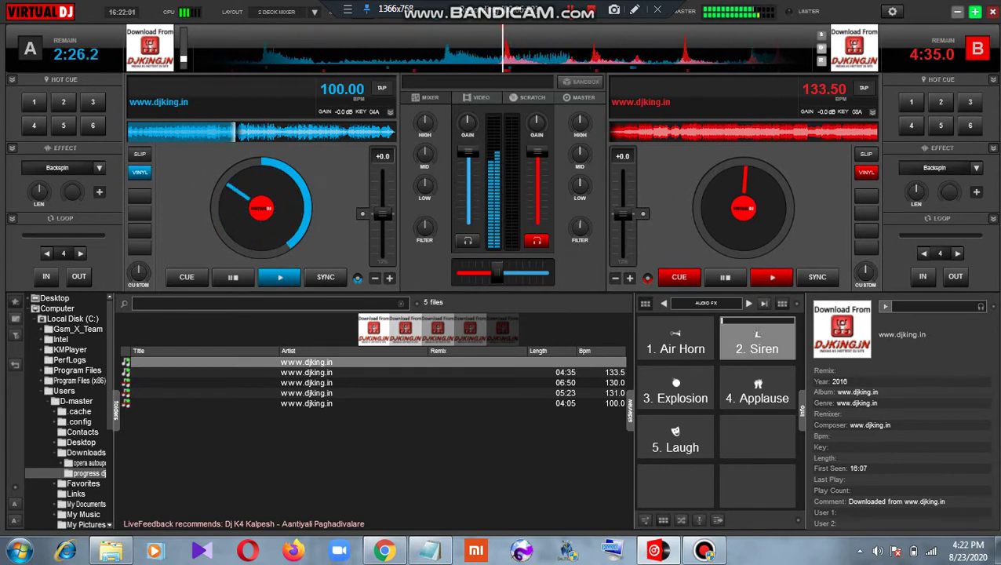
pyautogui.press('1')
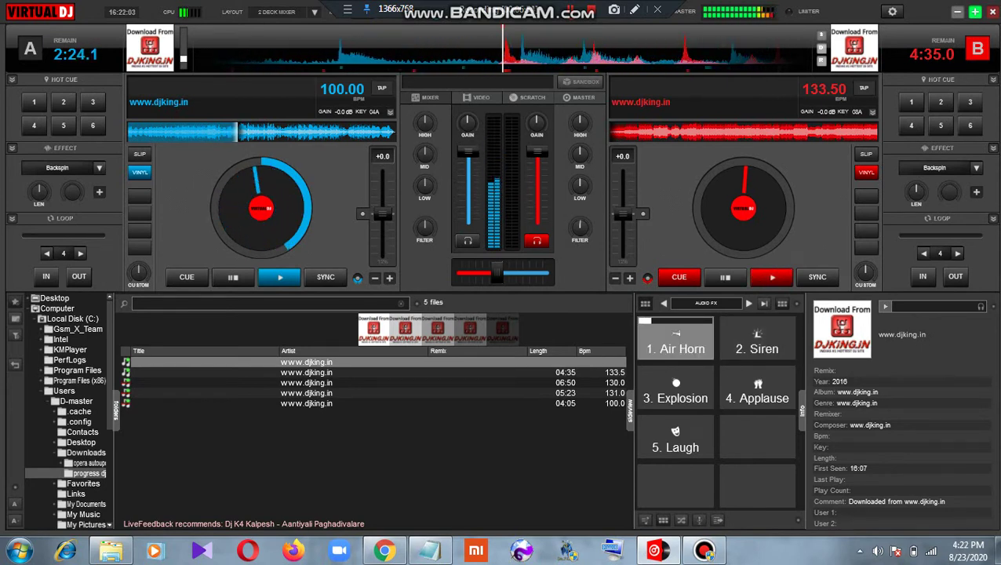
pyautogui.press('3')
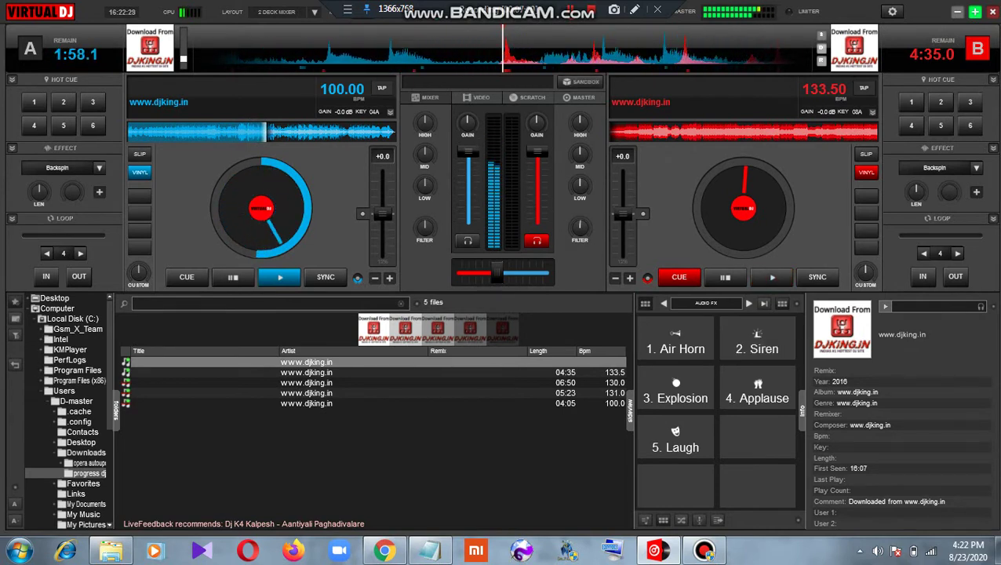
pyautogui.press('3')
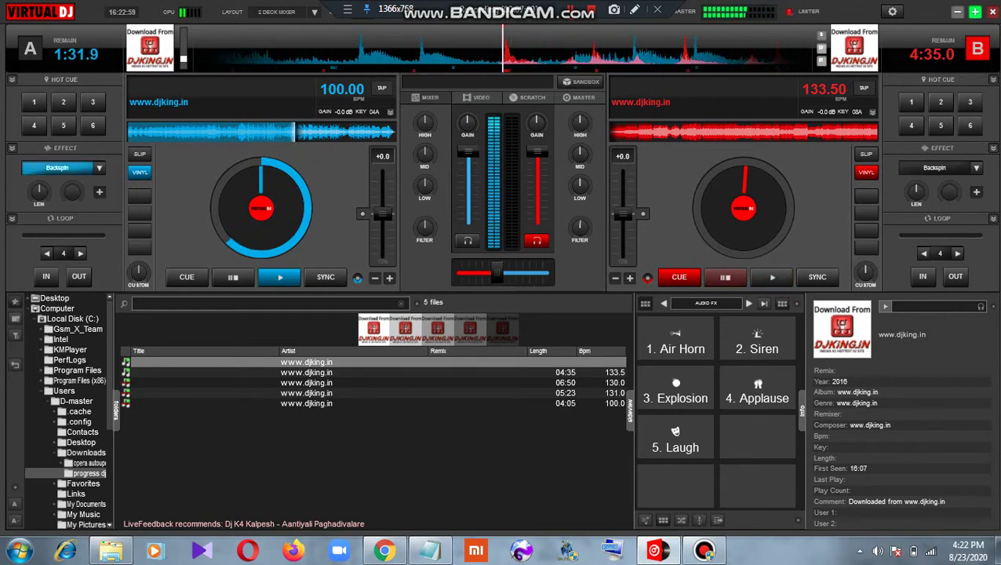
# - Switch playback from deck A to deck B with the crossfader near the centre, and trigger the Air Horn sample
pyautogui.press('space')
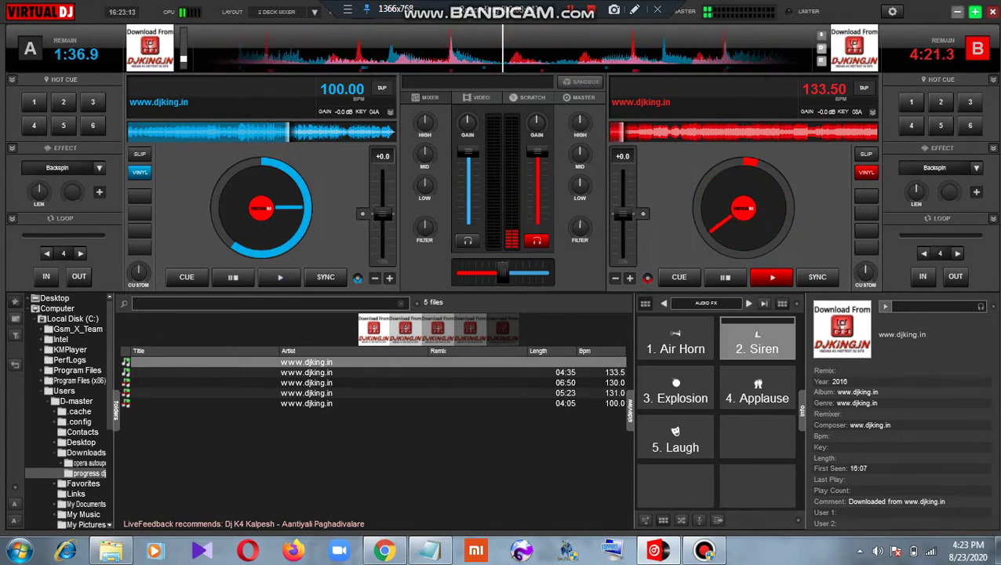
pyautogui.click(669, 352)
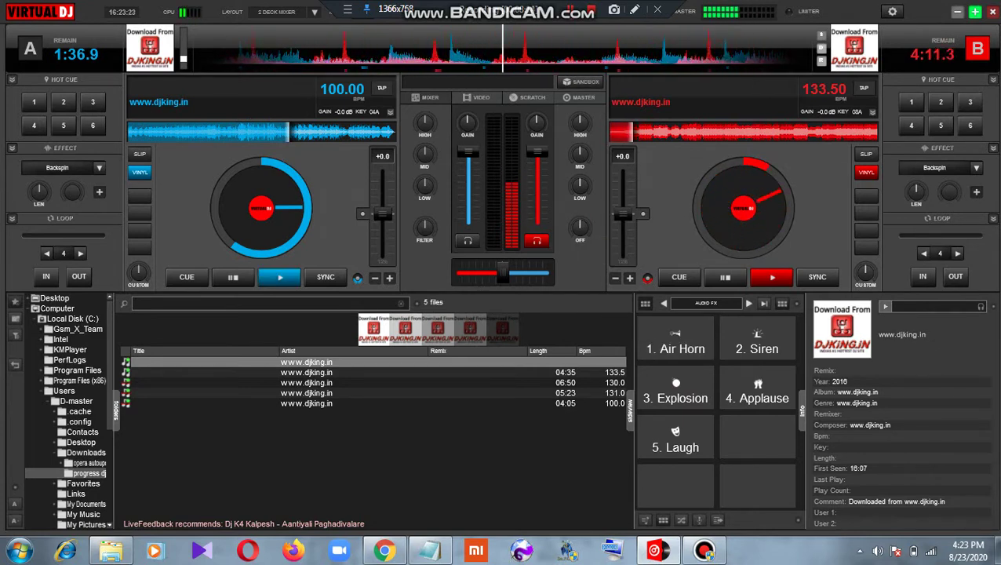
# - Sweep deck B's filter and return it to its neutral setting
pyautogui.moveTo(580, 228); pyautogui.dragTo(580, 236)
pyautogui.scroll(-3, 580, 228)
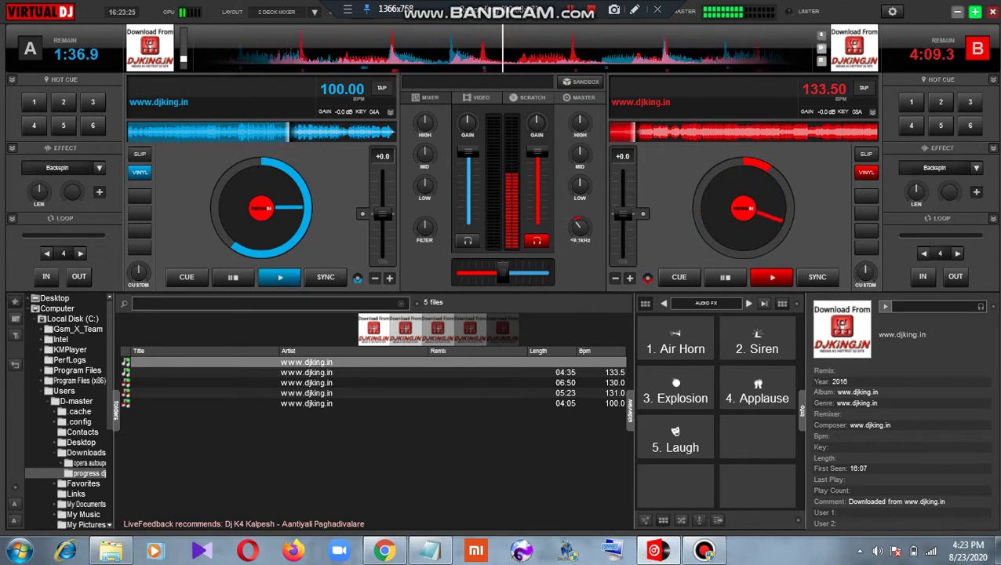
pyautogui.scroll(3, 580, 228)
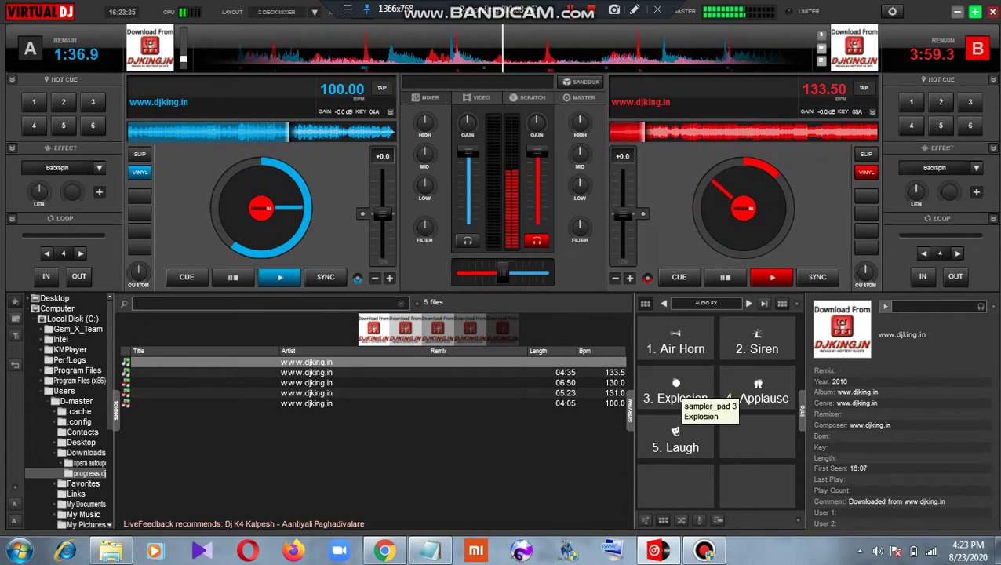
# - Trigger the Explosion sample, the Siren twice and the Air Horn over deck B
pyautogui.click(677, 392)
pyautogui.click(756, 339)
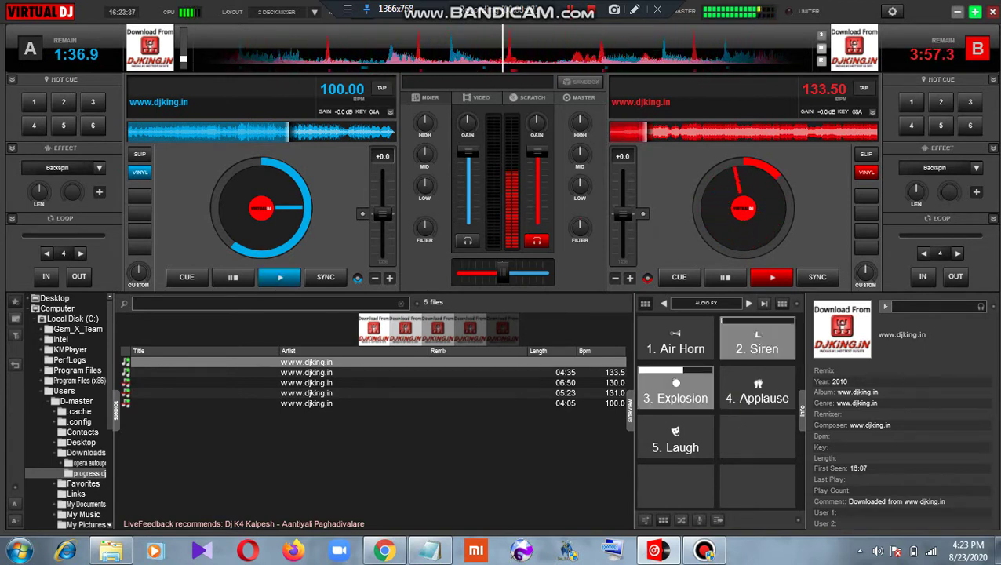
pyautogui.click(756, 338)
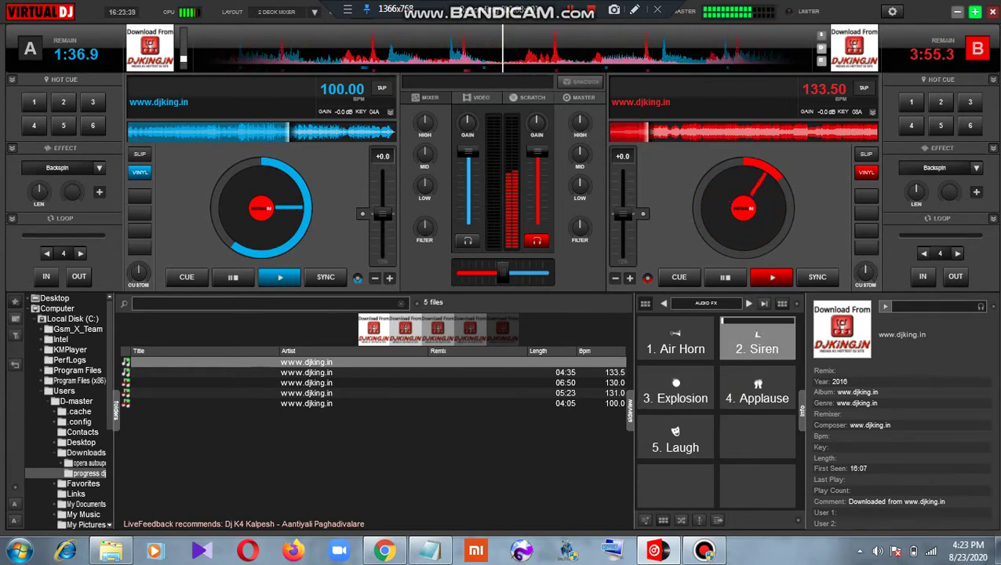
pyautogui.click(674, 352)
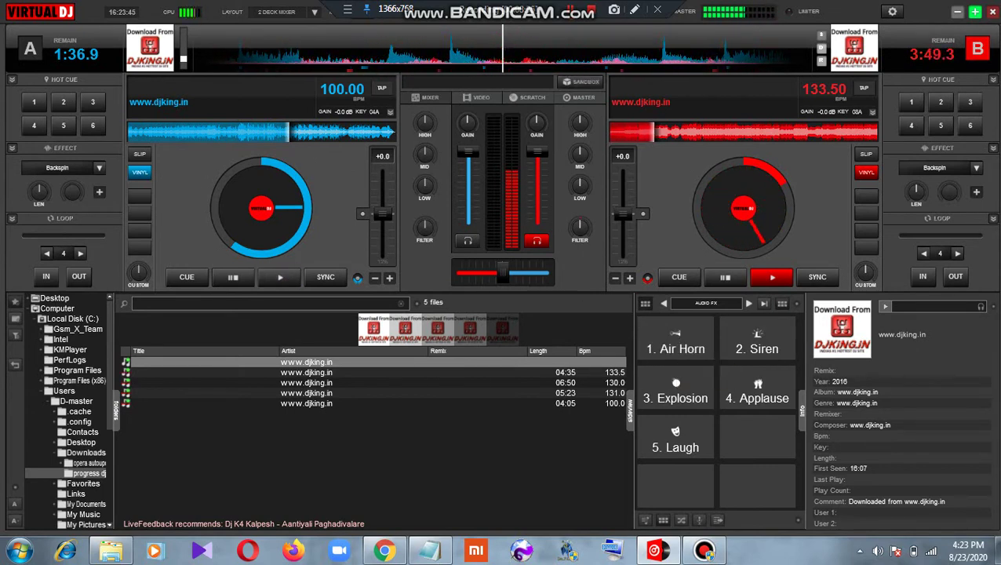
# - Play two rounds of one Explosion sample followed by three Siren triggers over deck B
pyautogui.click(676, 394)
pyautogui.click(757, 341)
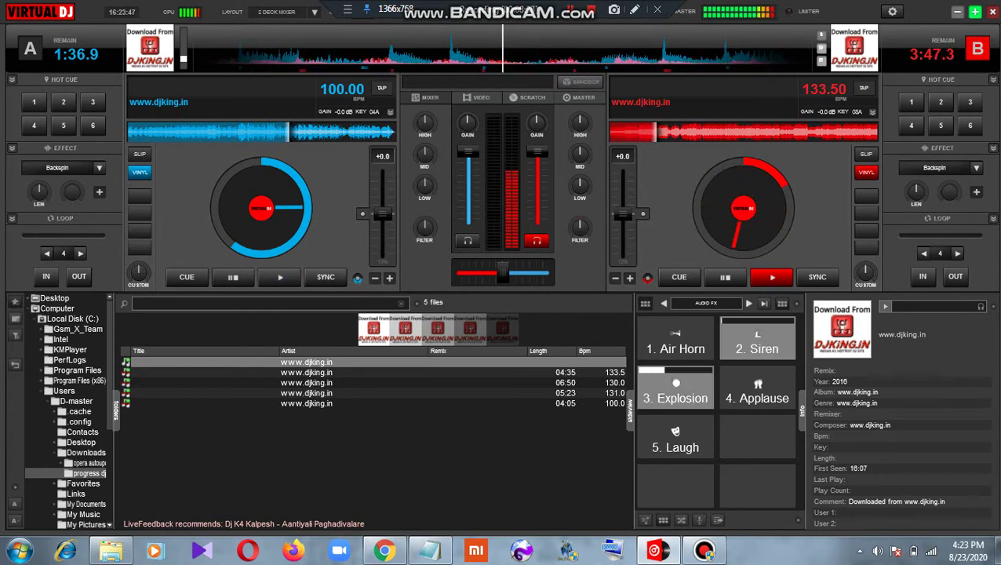
pyautogui.click(757, 341)
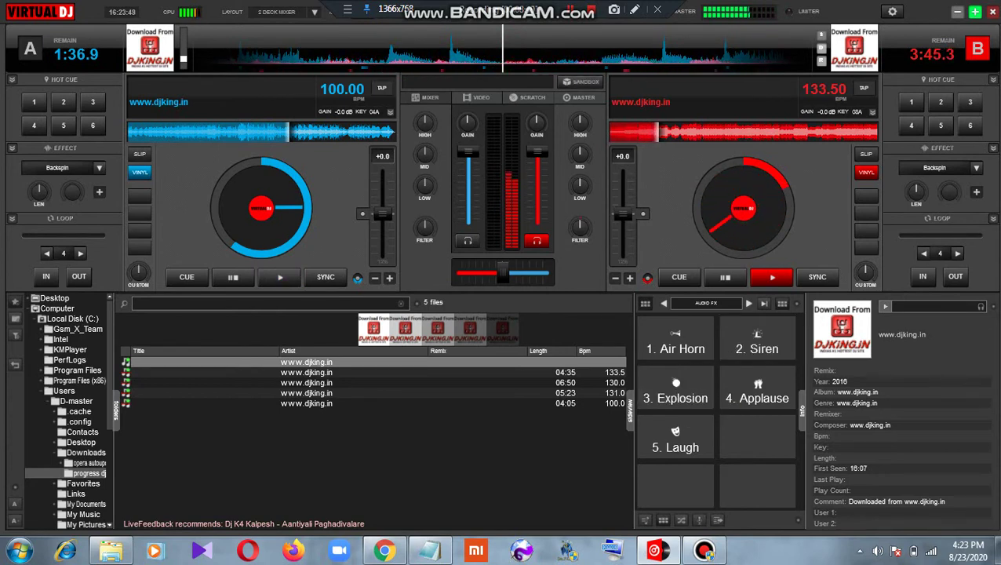
pyautogui.click(757, 341)
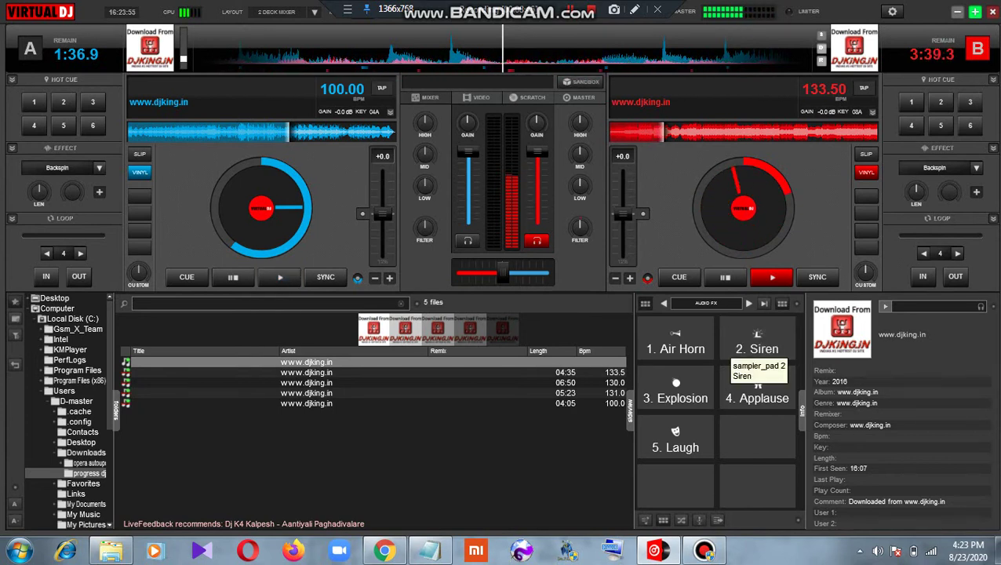
pyautogui.click(676, 386)
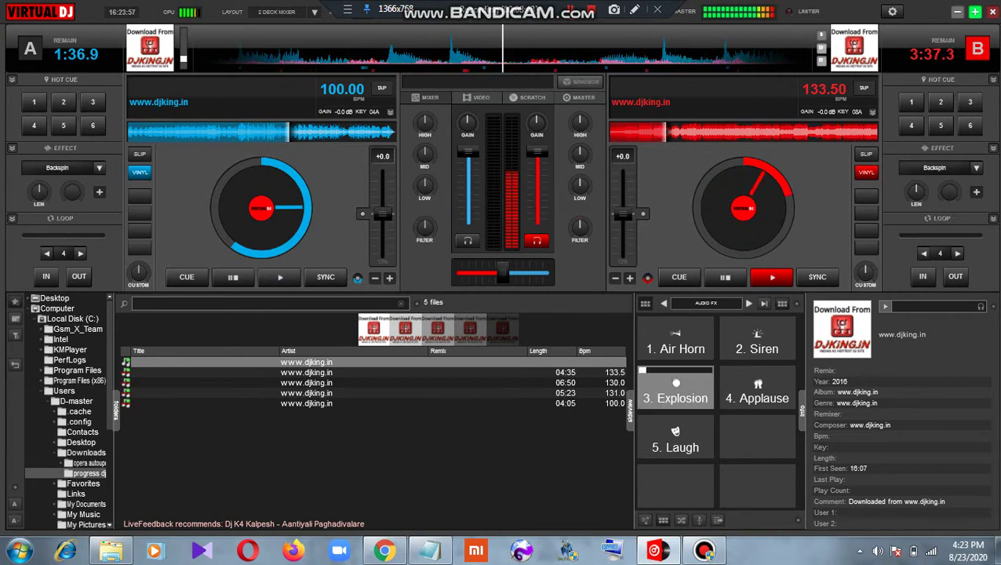
pyautogui.click(757, 338)
pyautogui.click(757, 337)
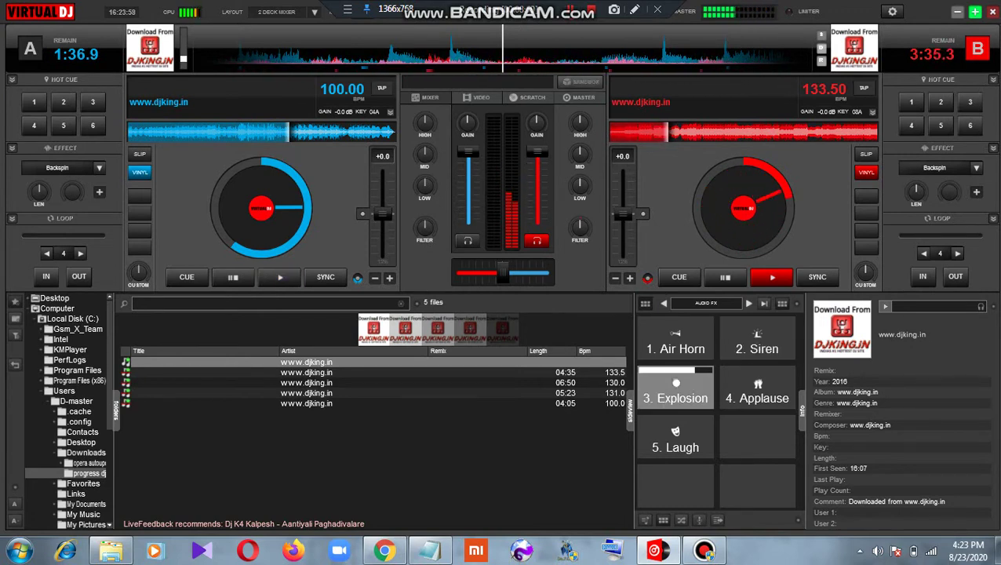
pyautogui.click(758, 337)
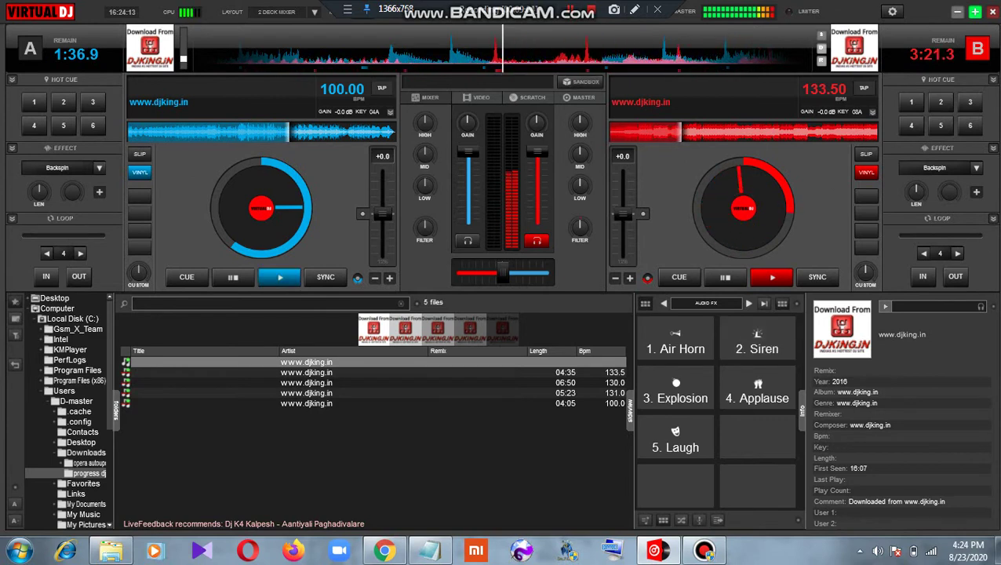
# - Trigger the Explosion sample, the Siren three times and the Explosion again over deck B
pyautogui.press('3')
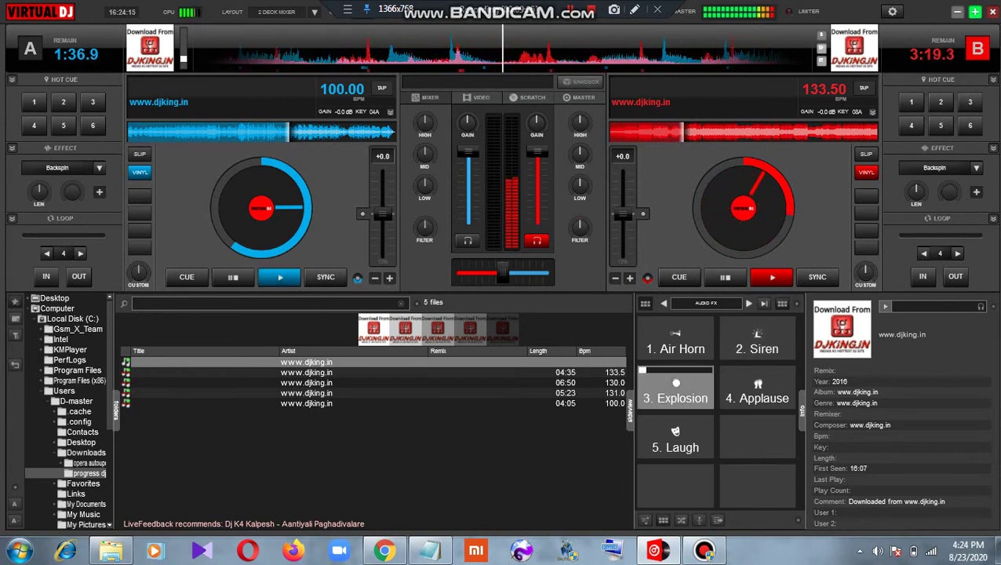
pyautogui.press('2')
pyautogui.press('2')
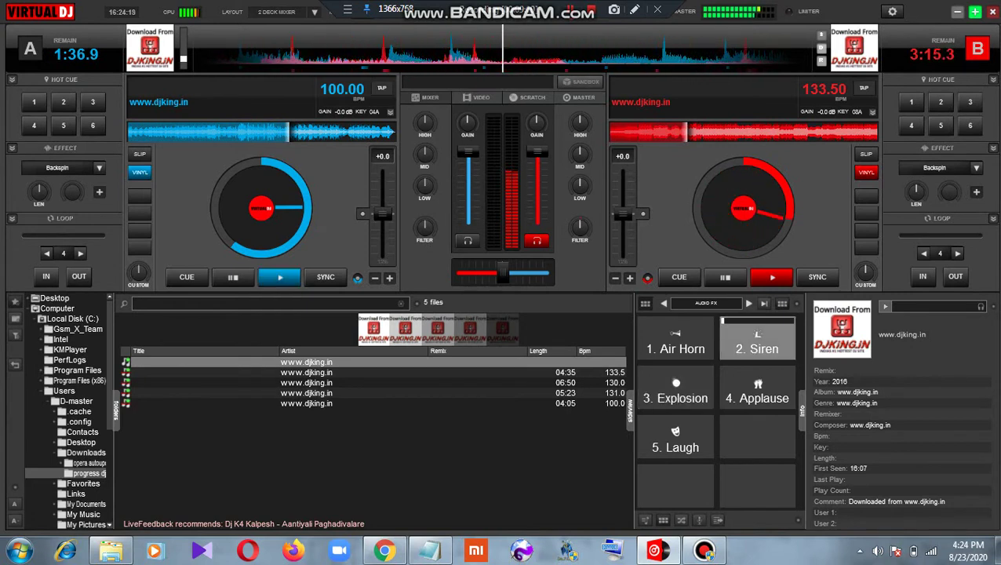
pyautogui.press('2')
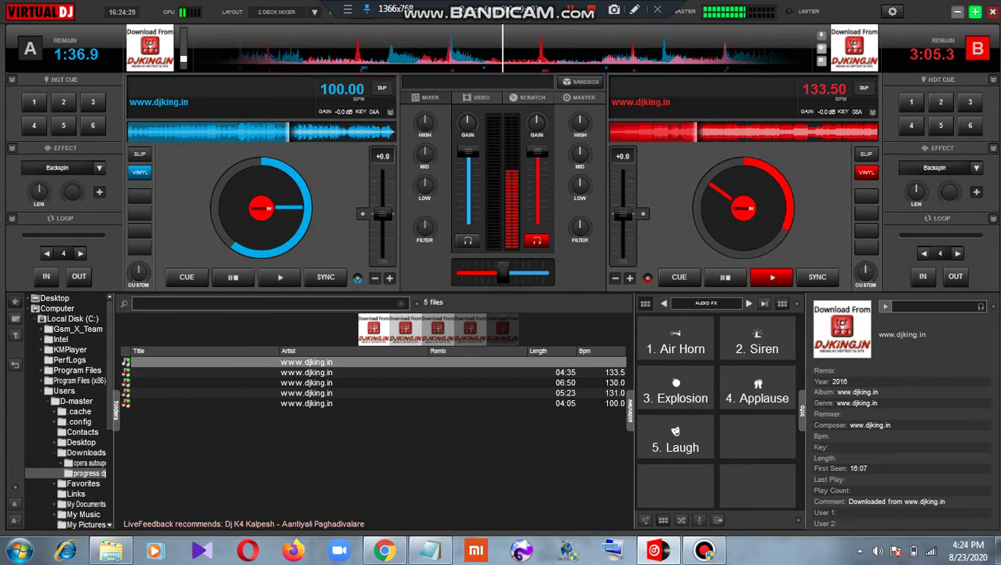
pyautogui.press('3')
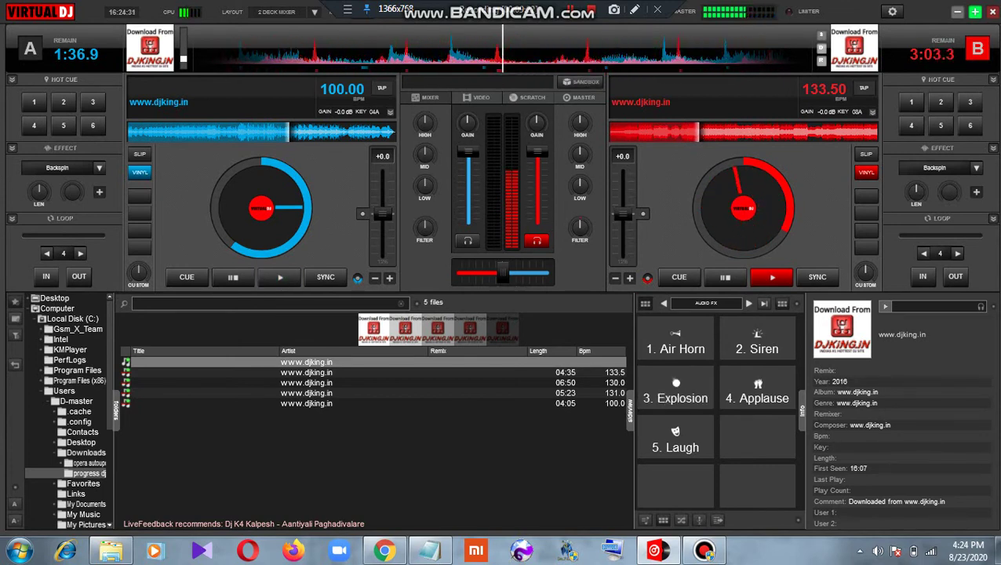